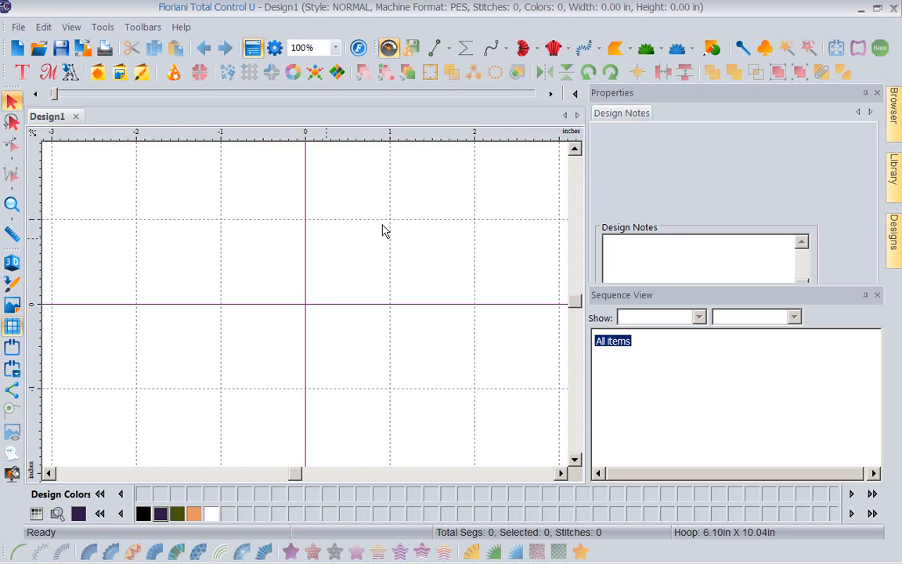
Step: Draw a three-point Run Stitch path about 1.92 in wide and 0.53 in high above the design centre
click(492, 51)
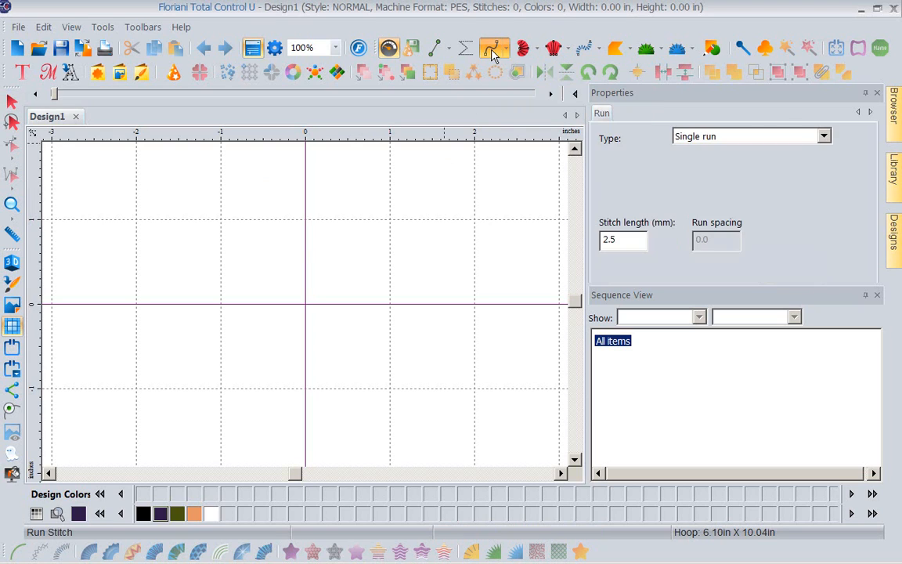
click(220, 256)
click(296, 225)
click(383, 212)
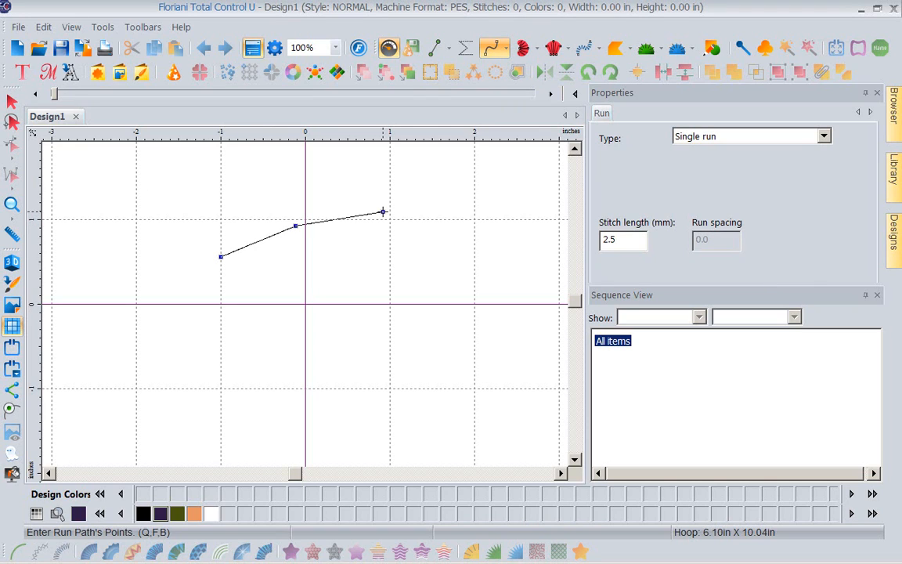
key(Return)
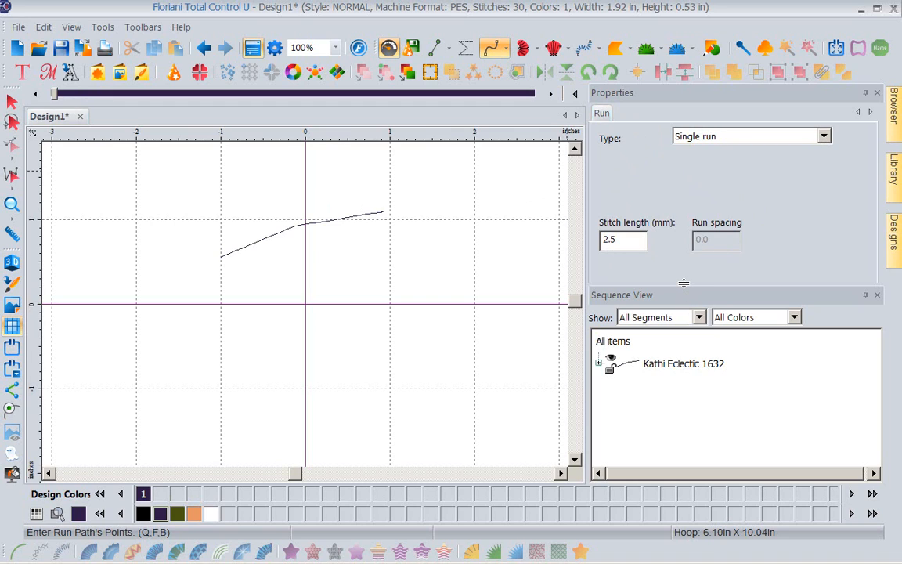
Step: Select the drawn run and set its stitch length to 4 mm
drag(684, 283, 693, 344)
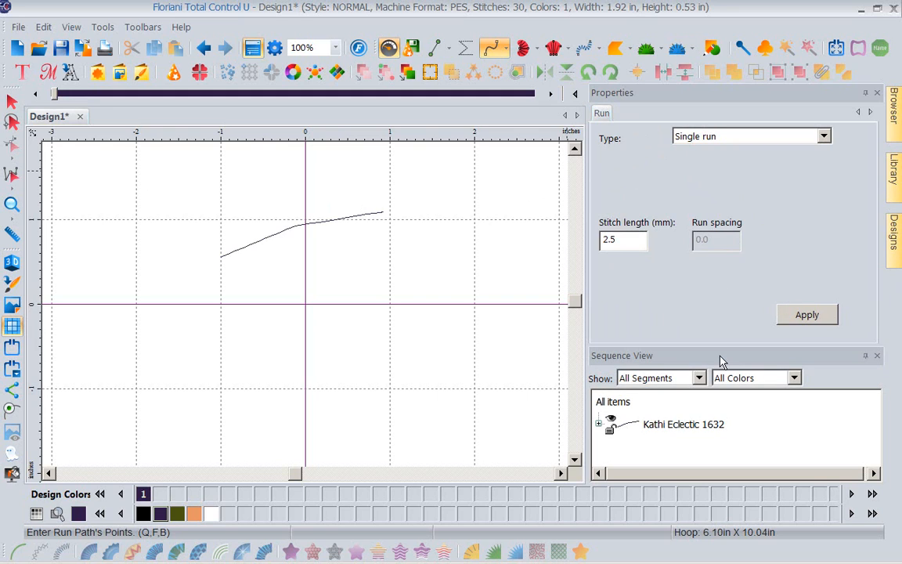
click(12, 100)
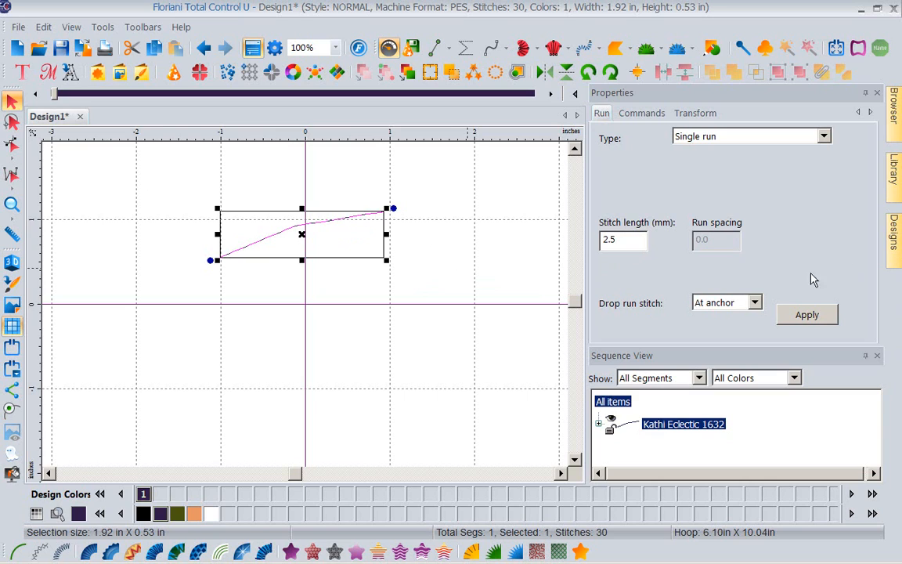
drag(622, 239, 544, 240)
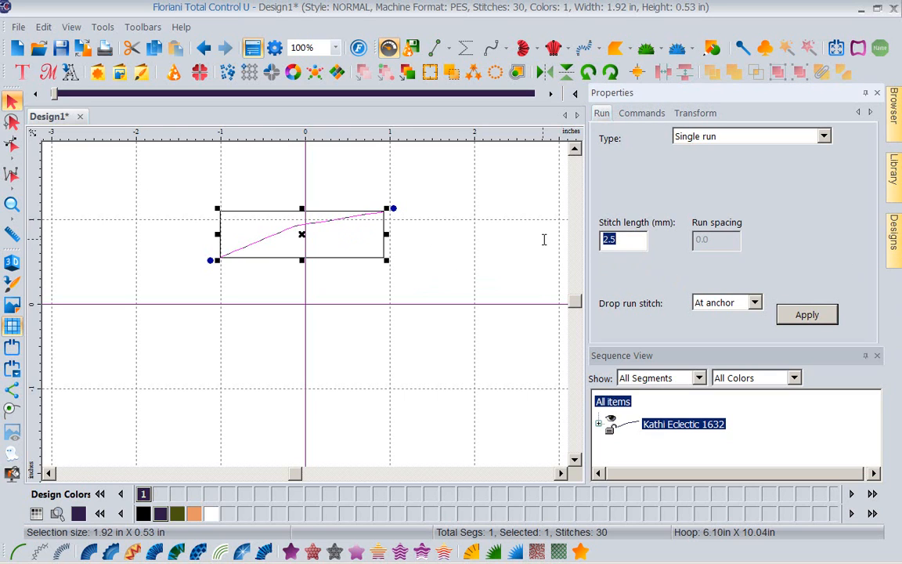
text(4)
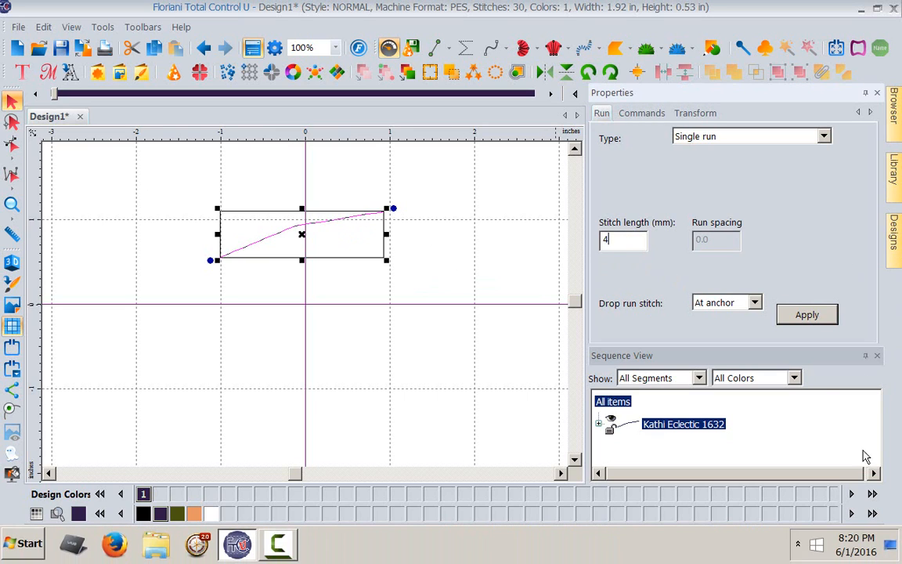
click(806, 316)
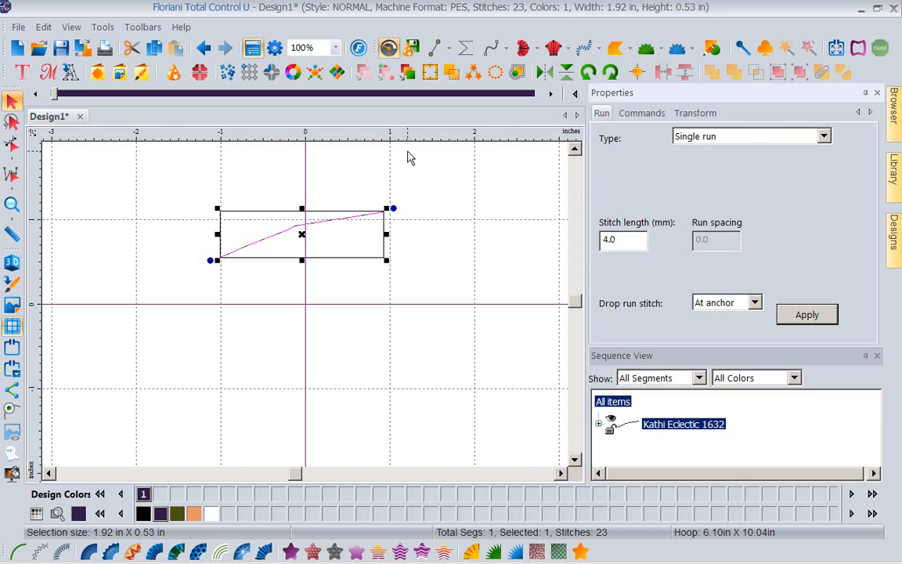
Step: Save the selected run's settings as a Run Stitch preset named "POW Basting"
click(507, 50)
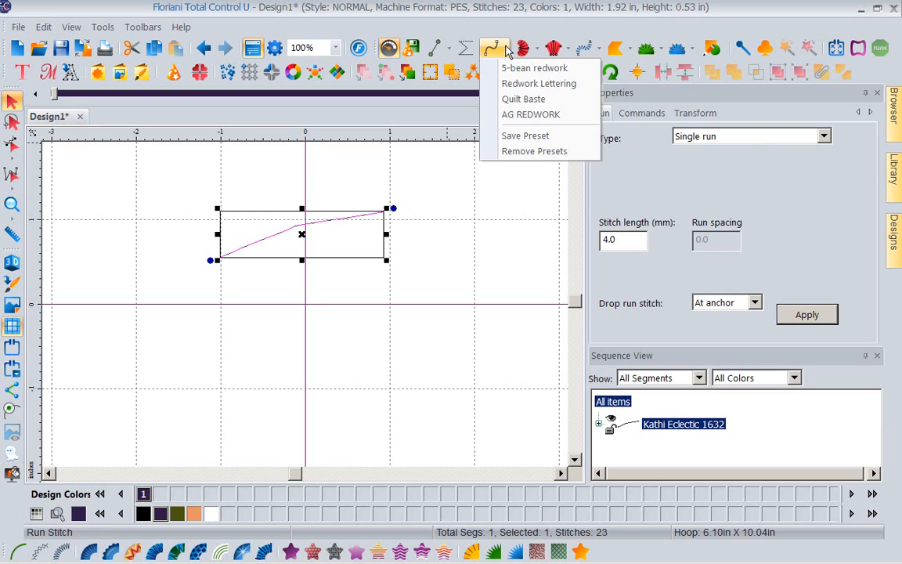
click(519, 137)
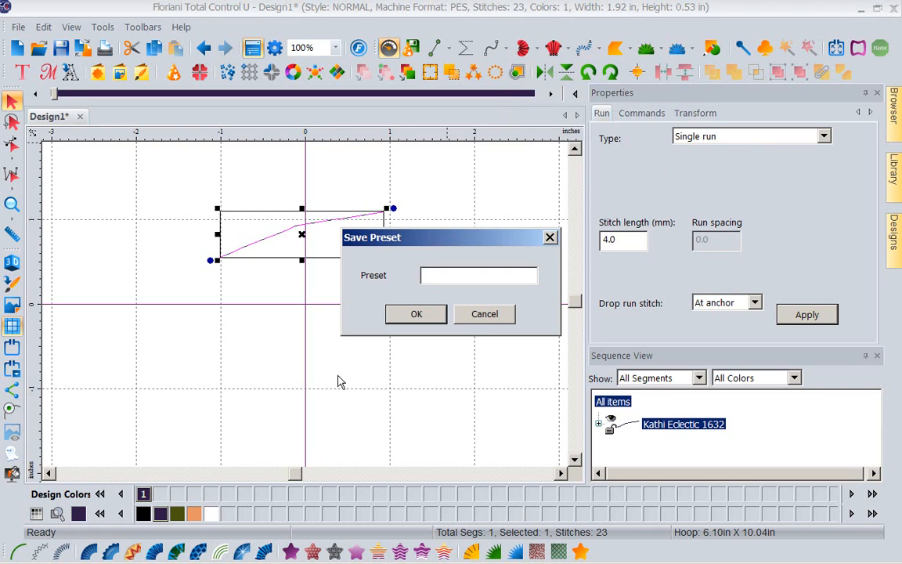
text(POW BAsting)
click(458, 275)
key(BackSpace)
text(a)
click(410, 314)
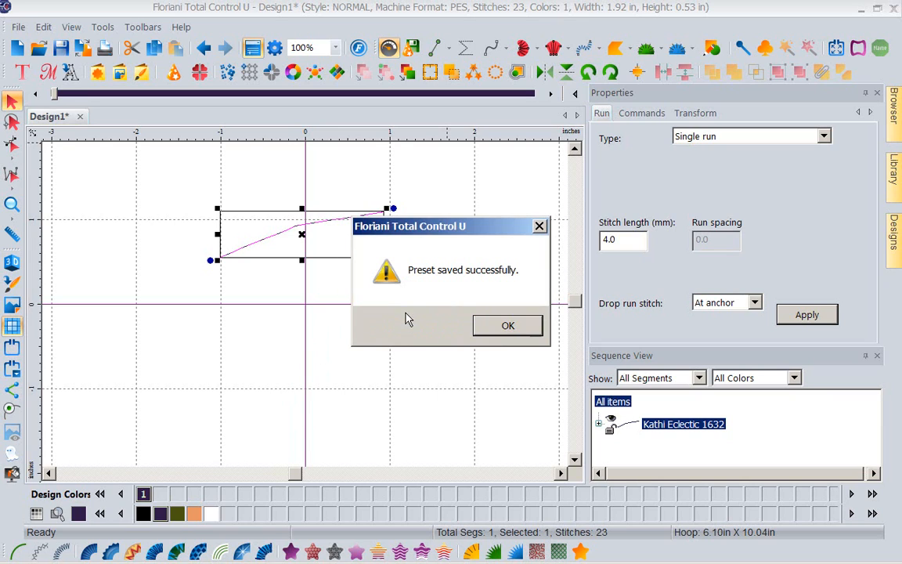
click(513, 327)
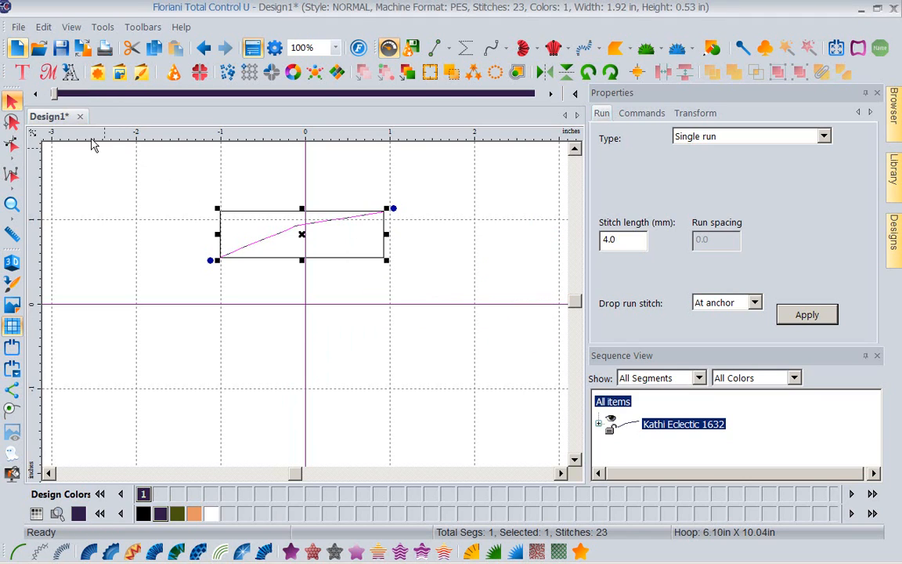
Step: Create a new design and draw a four-point run path about 3.78 in wide and 1.07 in high with the POW Basting preset
click(16, 49)
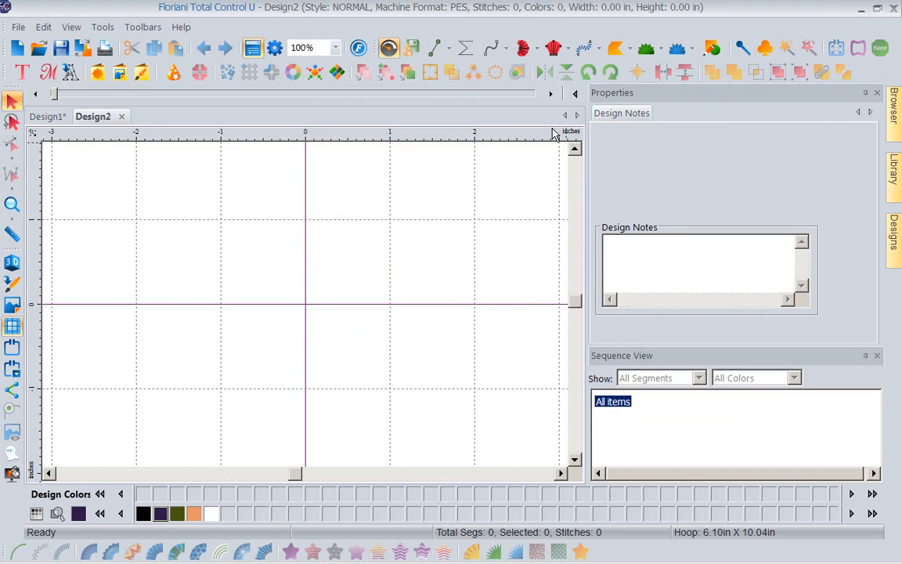
click(505, 53)
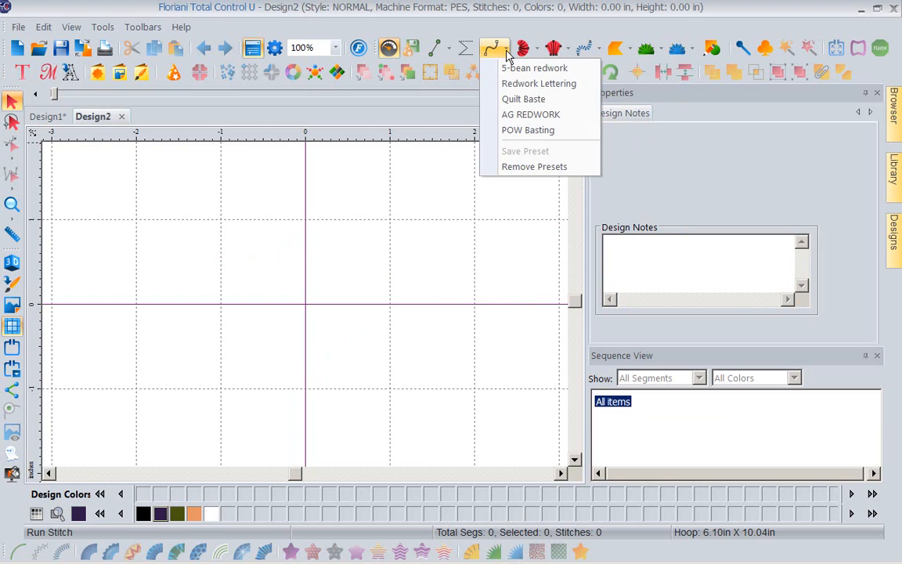
click(516, 132)
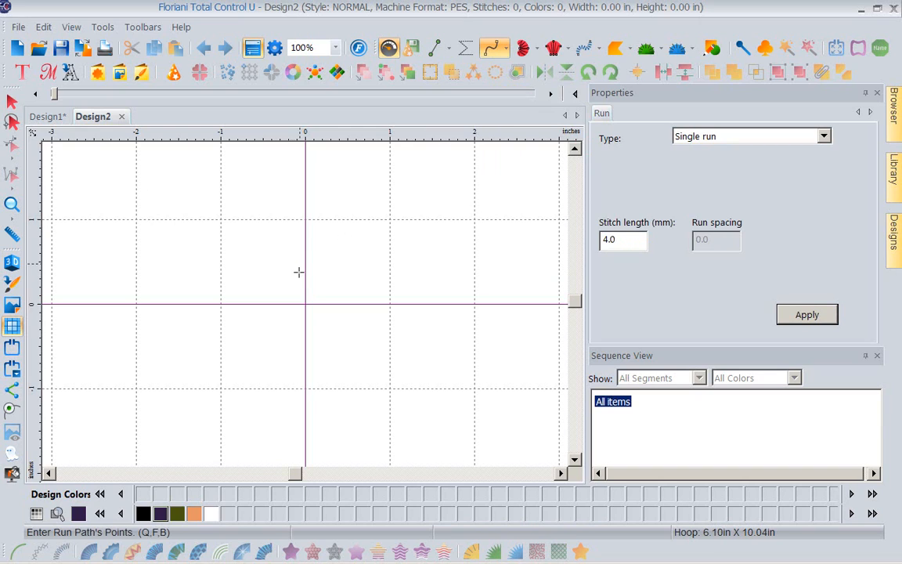
click(156, 268)
click(235, 204)
click(325, 179)
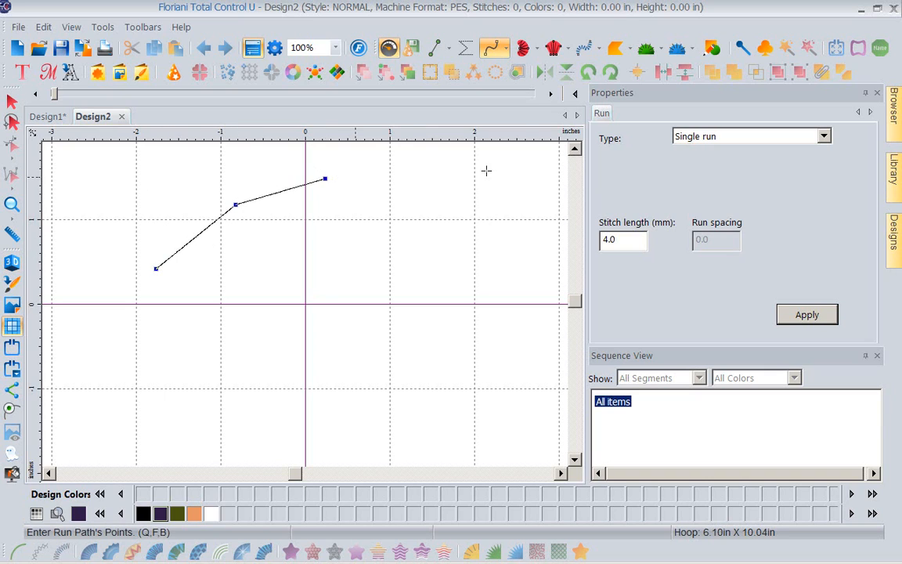
click(474, 202)
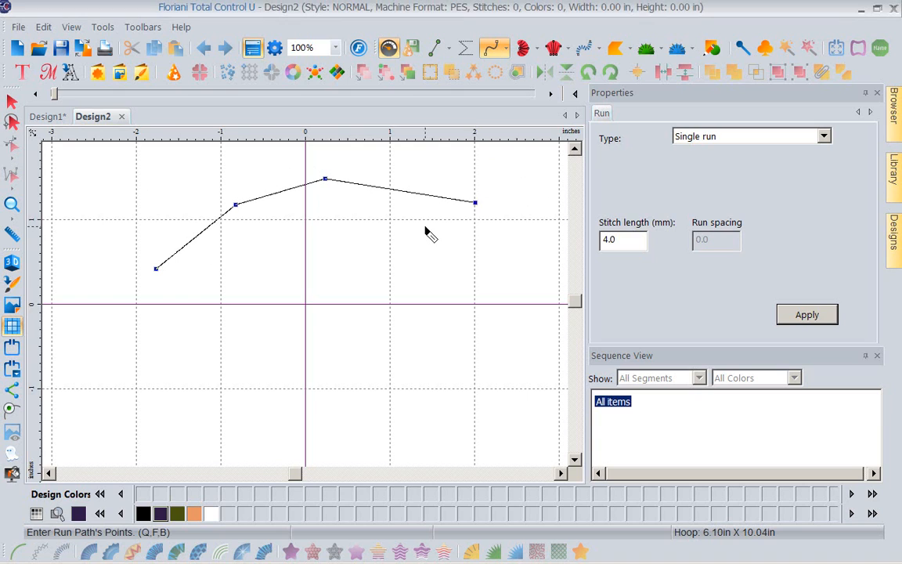
key(Return)
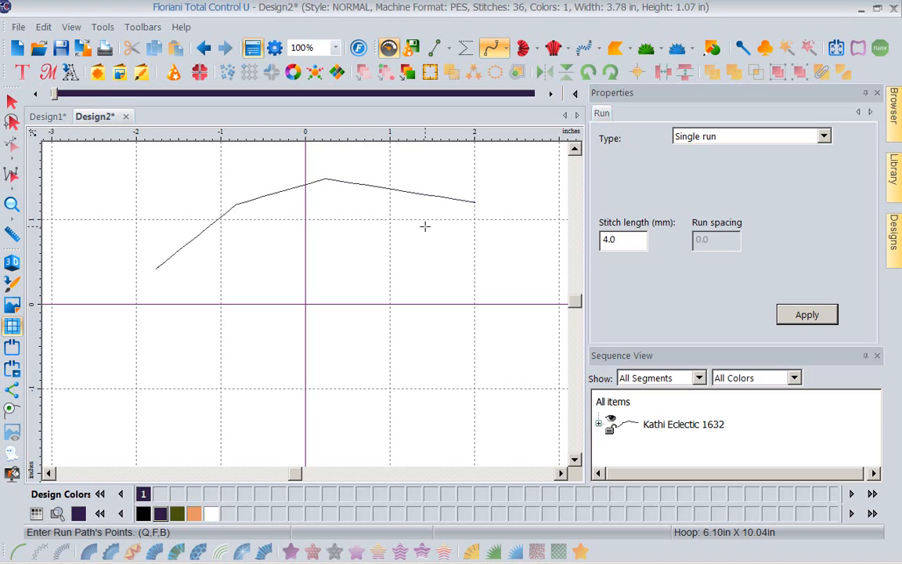
Step: Change the new run's type to Double run with a stitch length of 3 mm
click(12, 99)
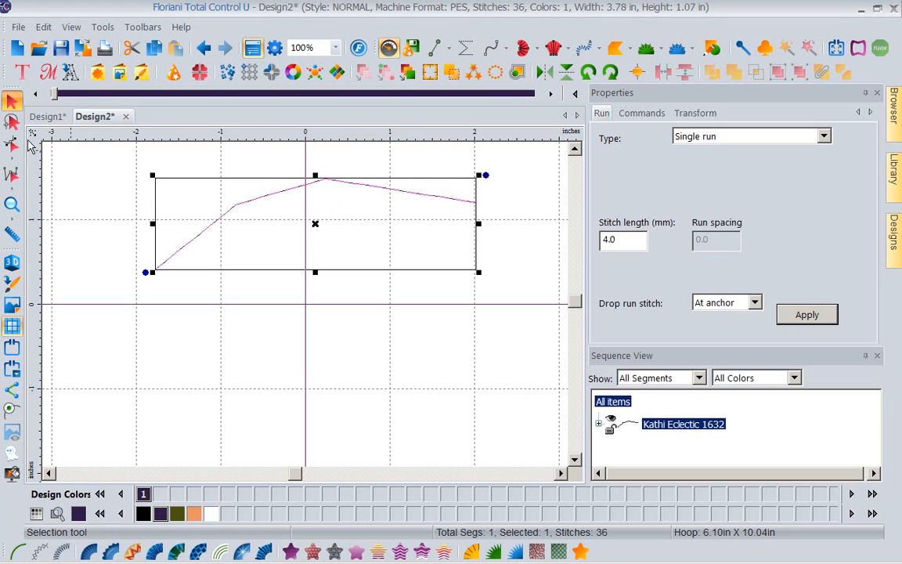
click(826, 137)
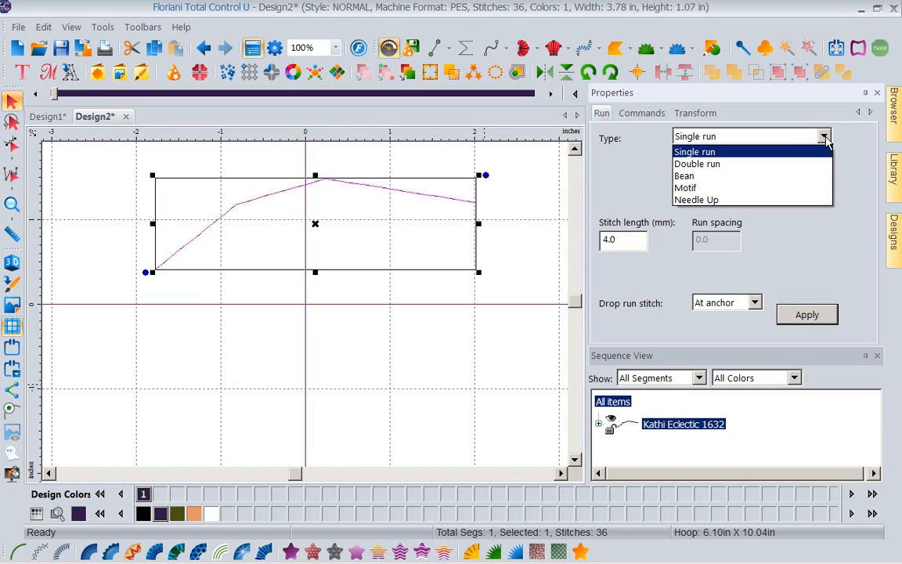
click(752, 173)
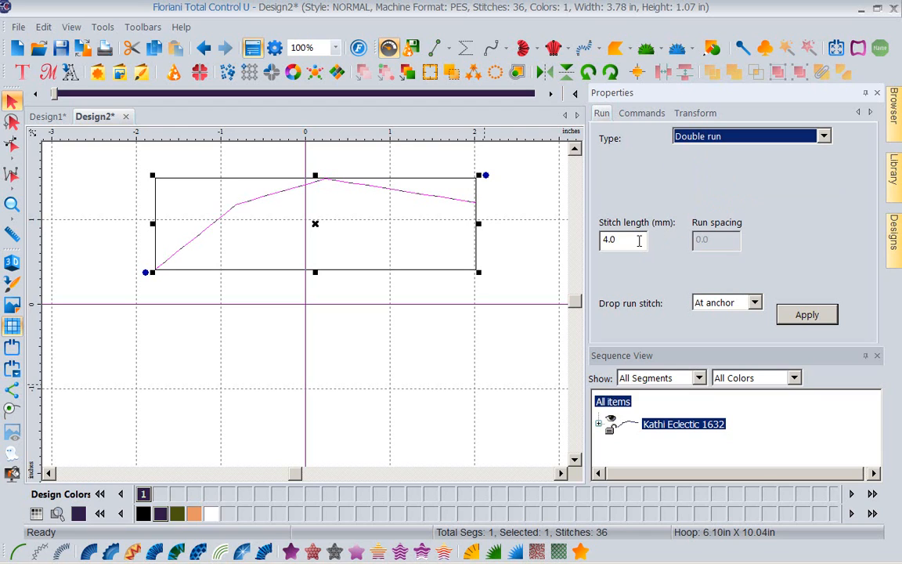
drag(627, 240, 582, 237)
text(3)
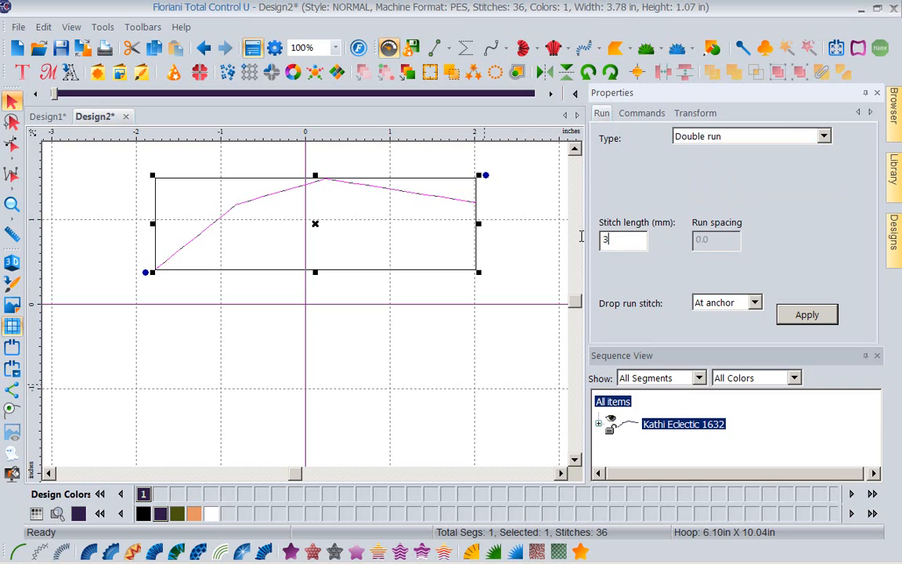
text(..)
click(808, 315)
Step: Save the double run's settings as a Run Stitch preset named "DR stitch"
click(507, 52)
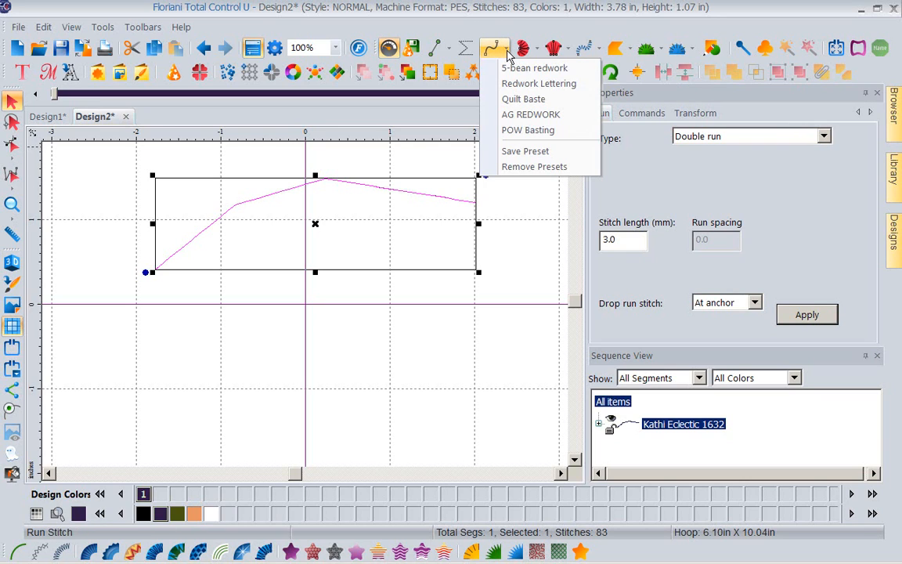
click(525, 153)
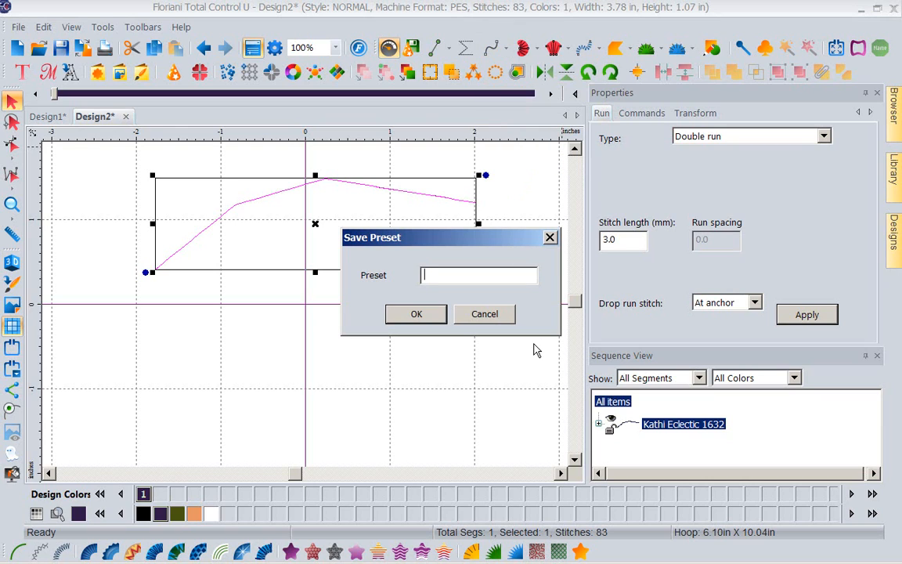
text(DR stitch)
click(429, 317)
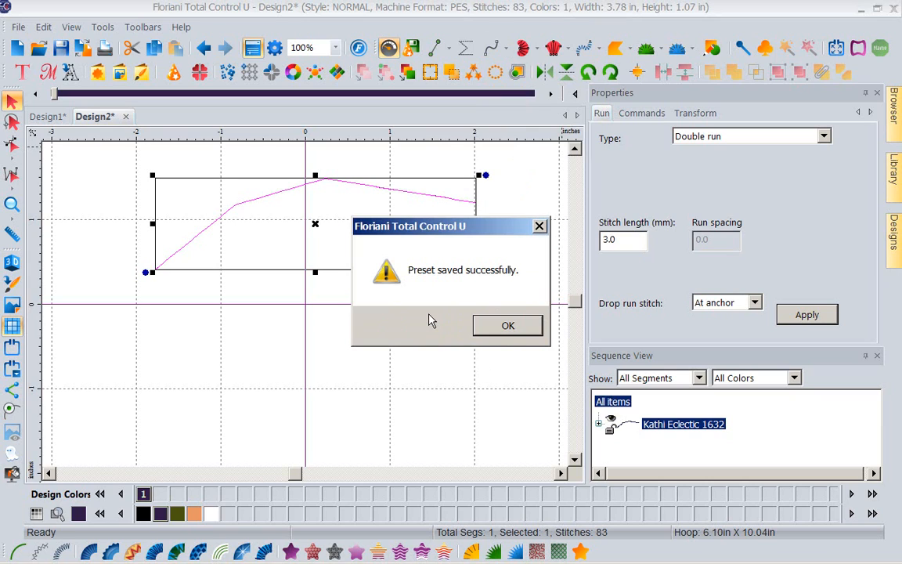
click(501, 328)
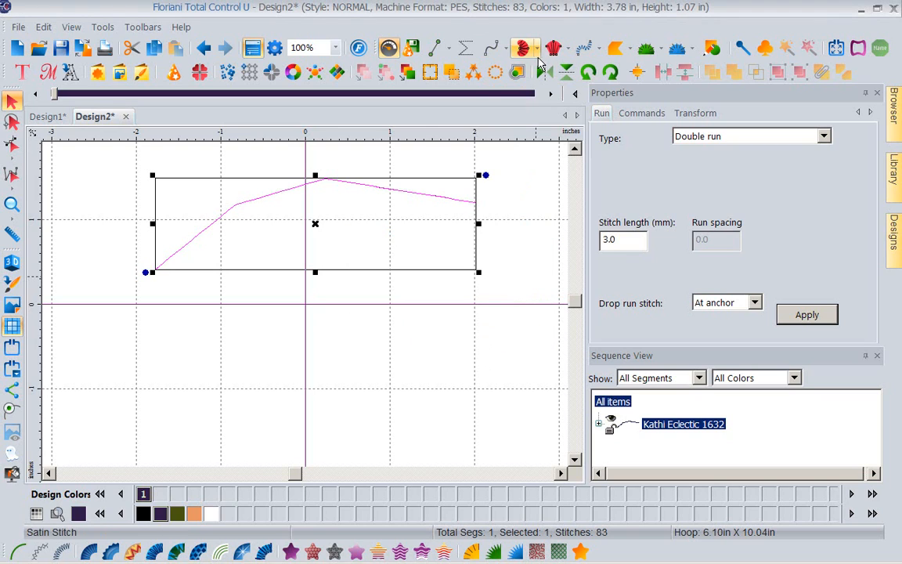
Step: Draw a four-point path about 3.25 in wide and 1.46 in high below the first run with the 5-bean redwork preset, and select it
click(506, 51)
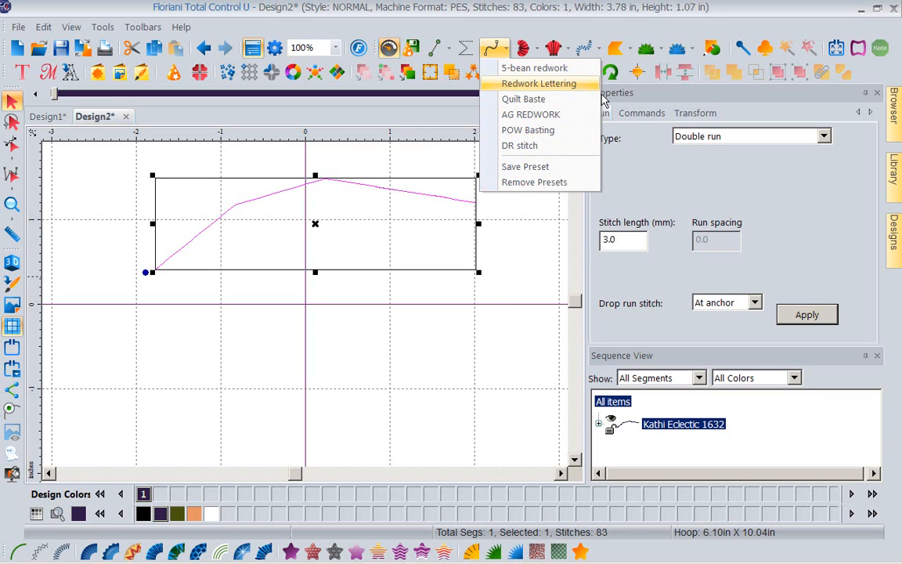
click(570, 68)
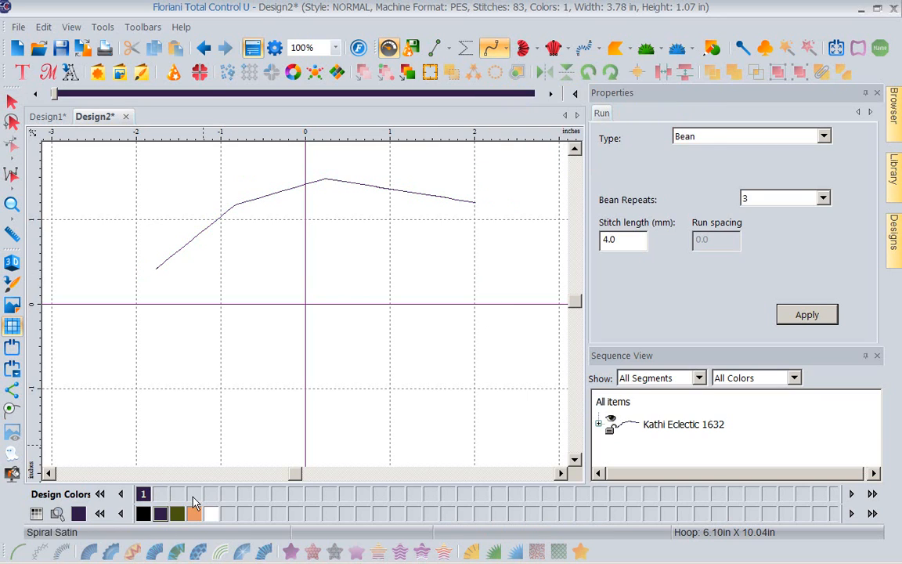
click(116, 415)
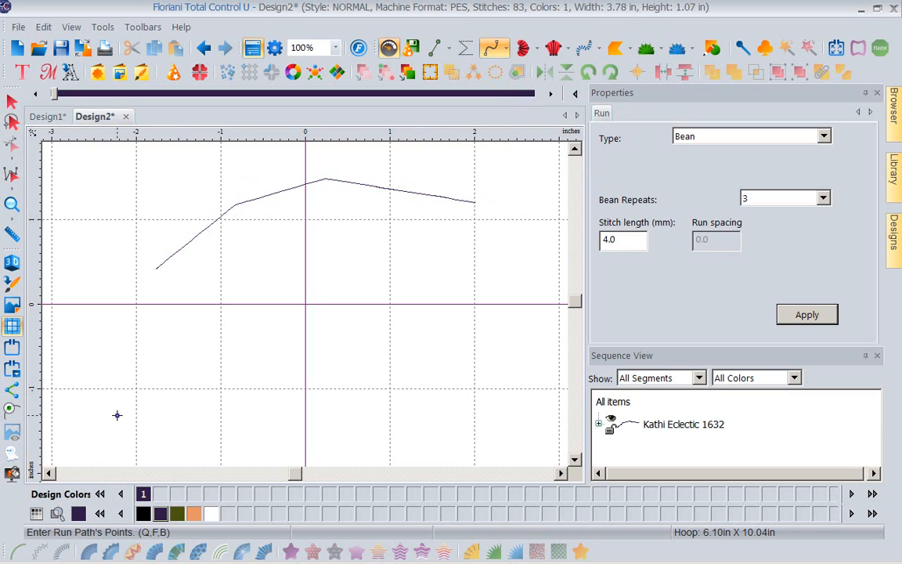
click(192, 368)
click(294, 319)
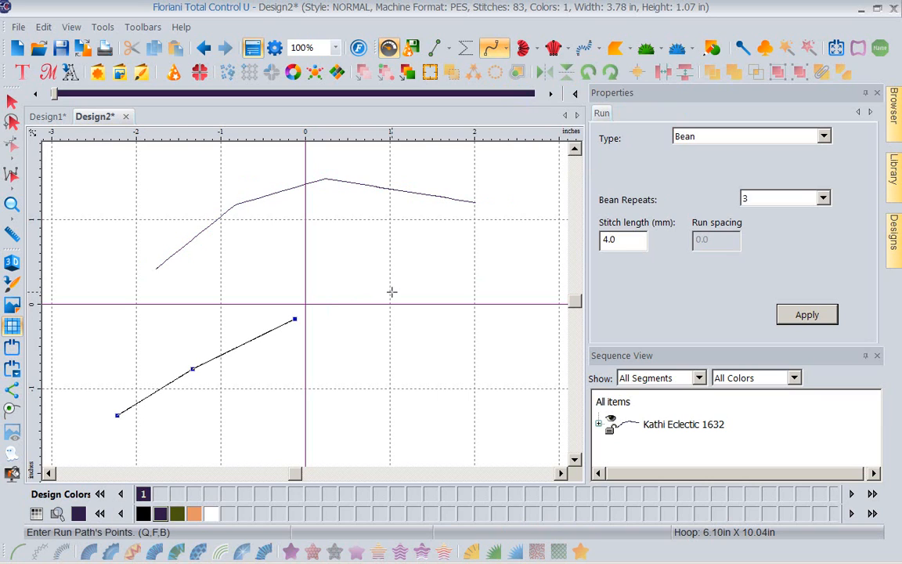
click(391, 292)
key(Return)
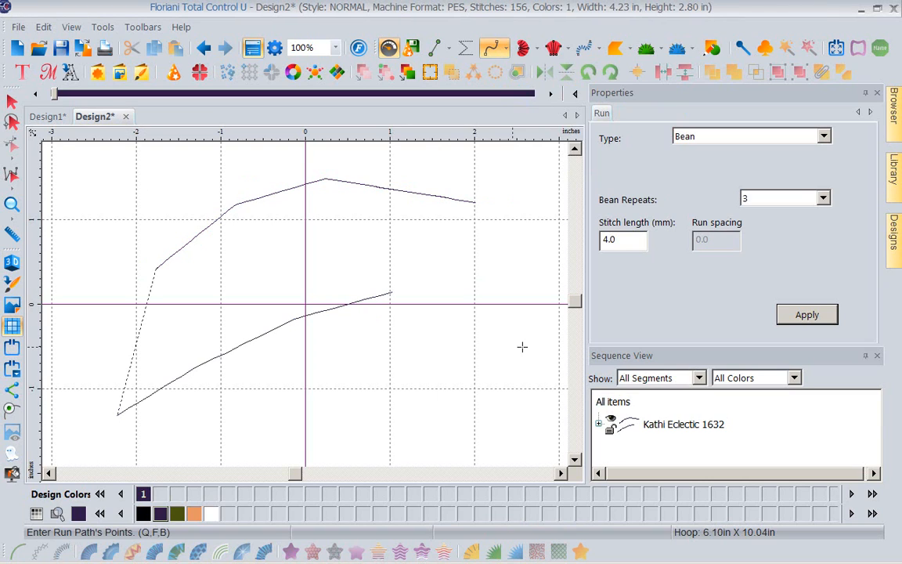
click(12, 102)
click(13, 103)
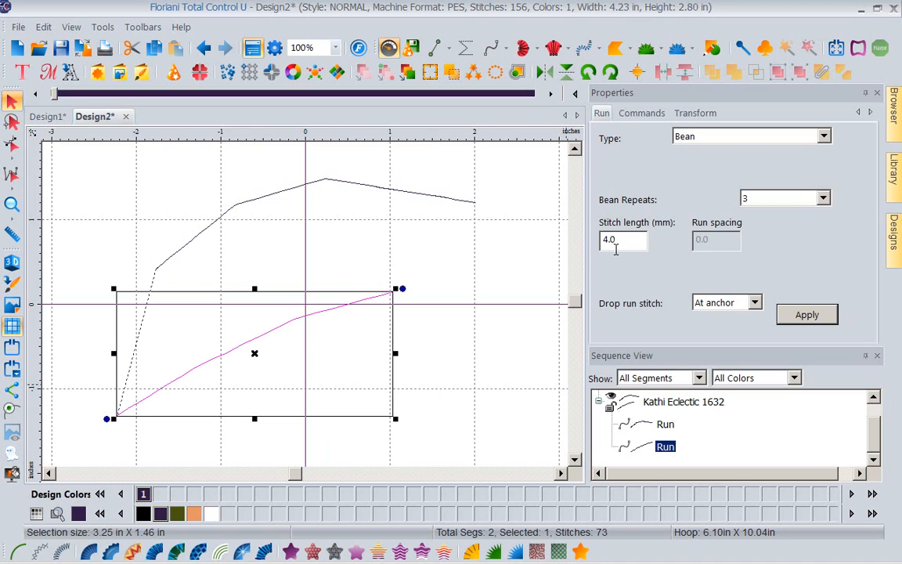
click(505, 52)
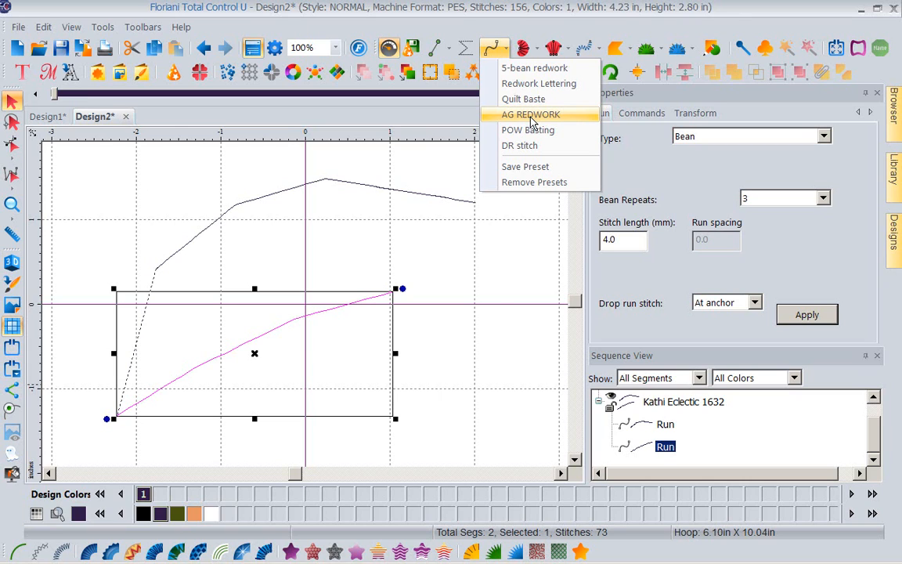
click(509, 268)
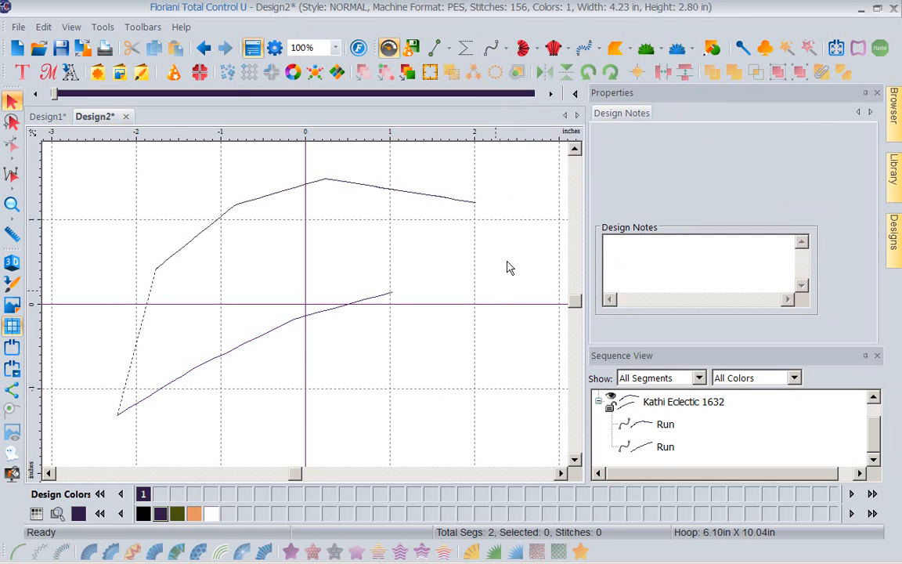
click(537, 51)
mouse_move(569, 52)
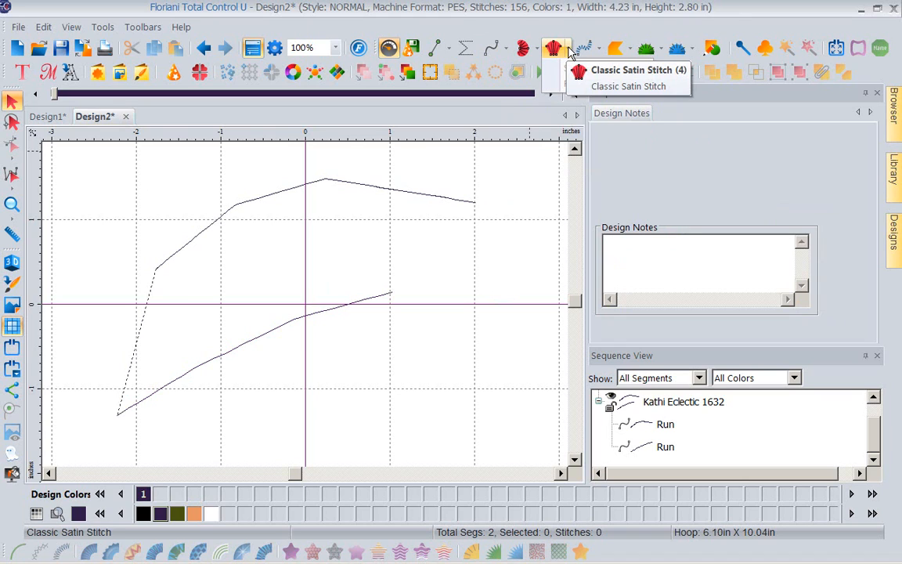
click(631, 54)
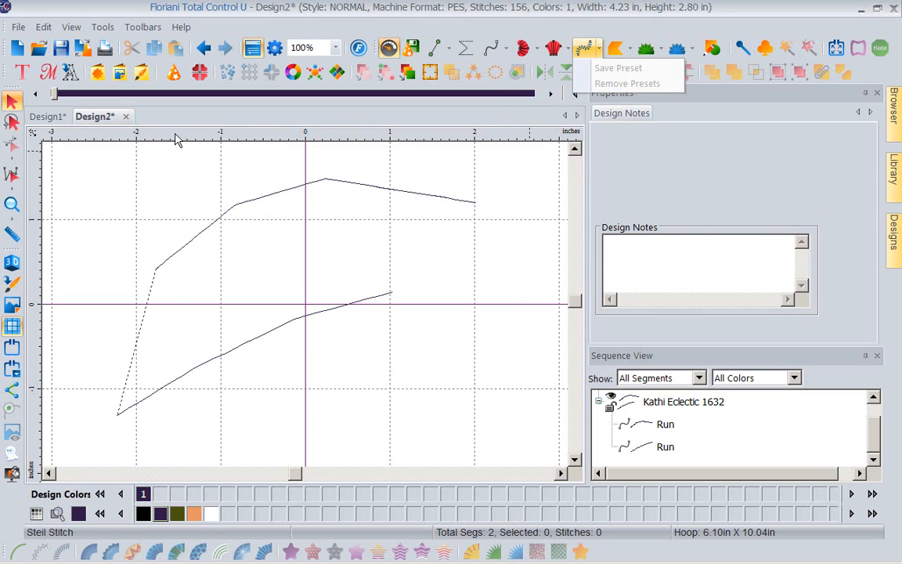
click(17, 47)
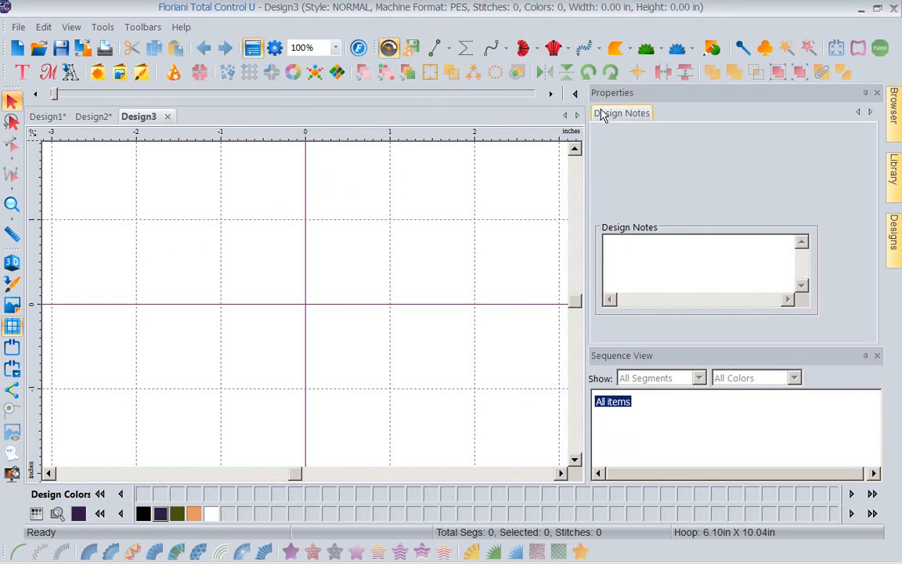
click(631, 52)
click(631, 53)
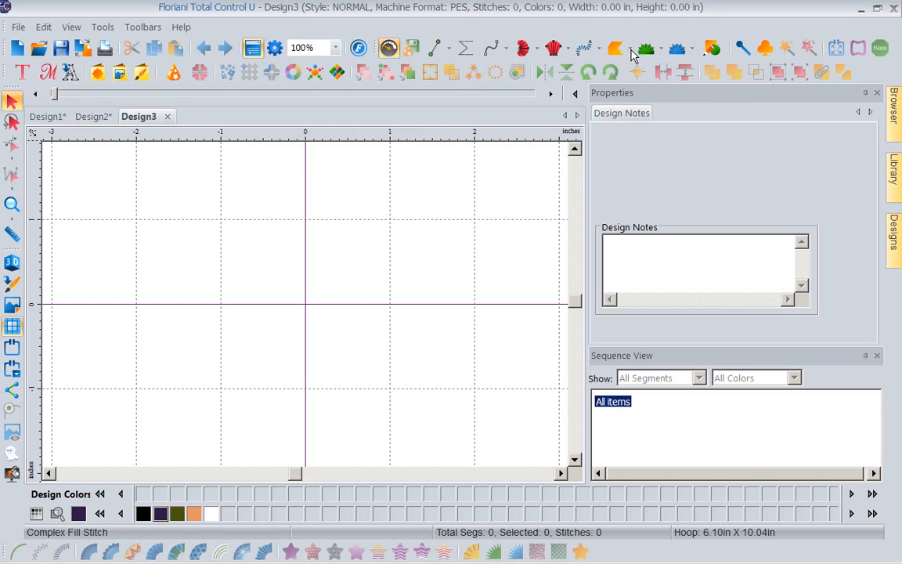
click(616, 49)
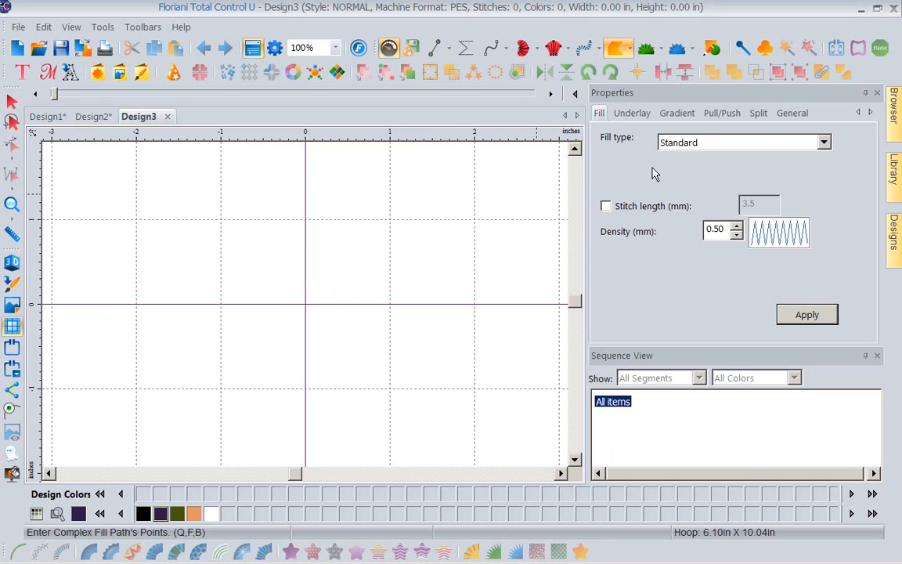
click(231, 379)
click(187, 251)
click(208, 189)
click(327, 166)
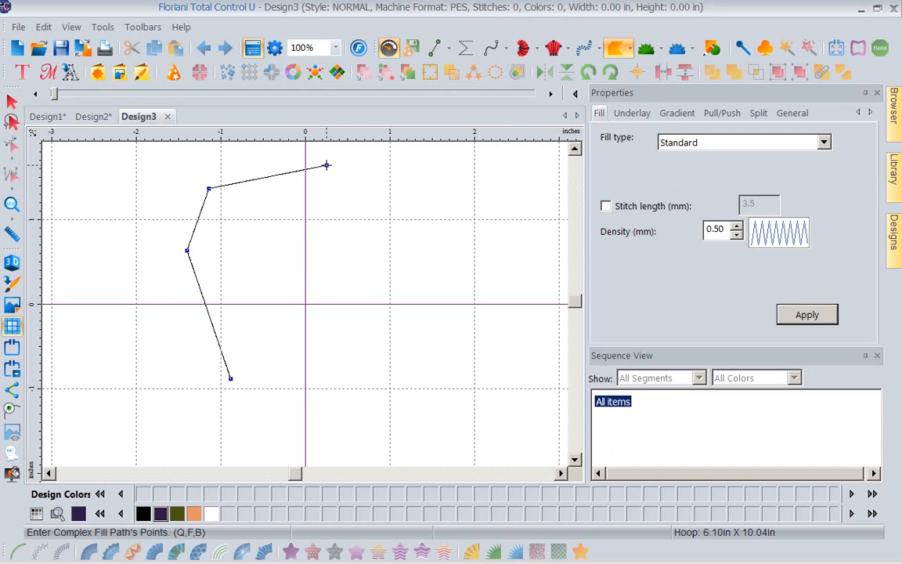
click(395, 171)
click(401, 284)
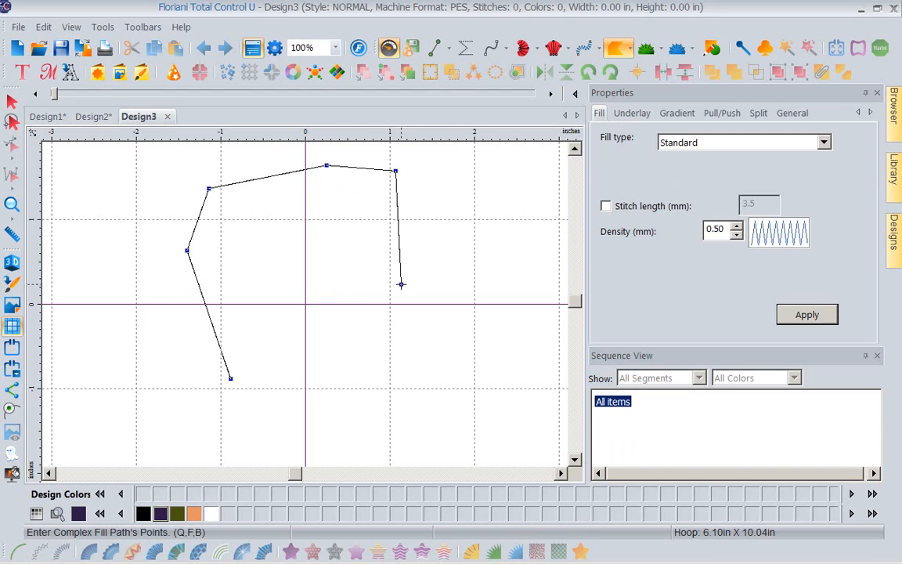
click(386, 432)
click(287, 419)
click(238, 395)
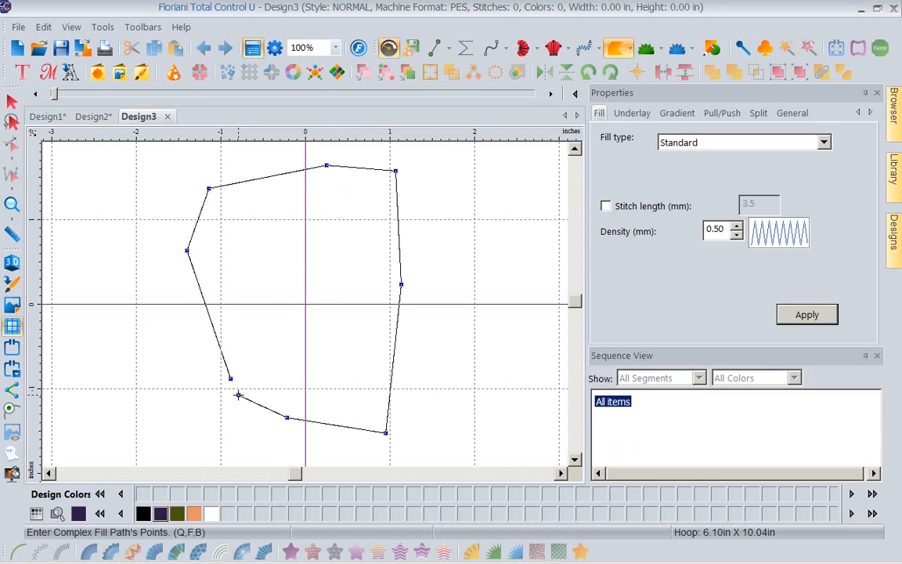
key(Return)
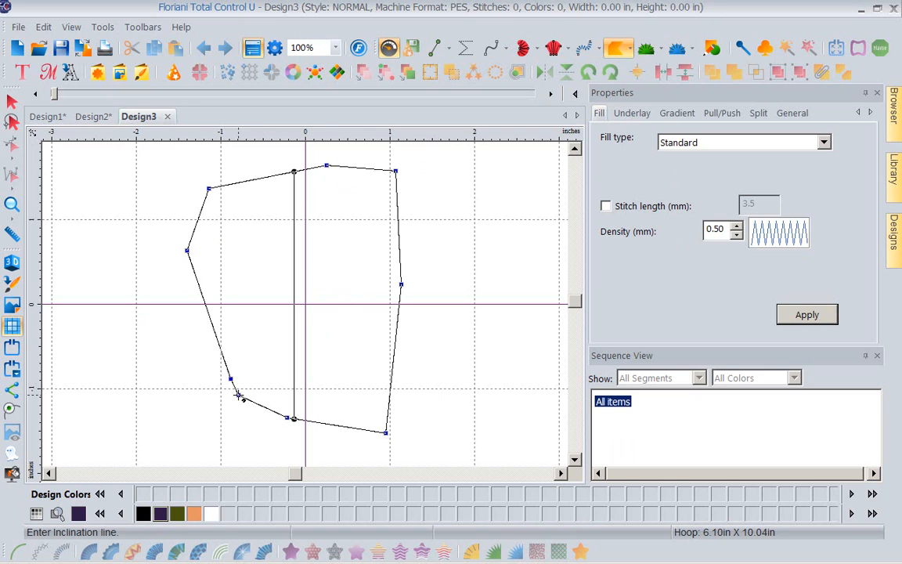
key(Return)
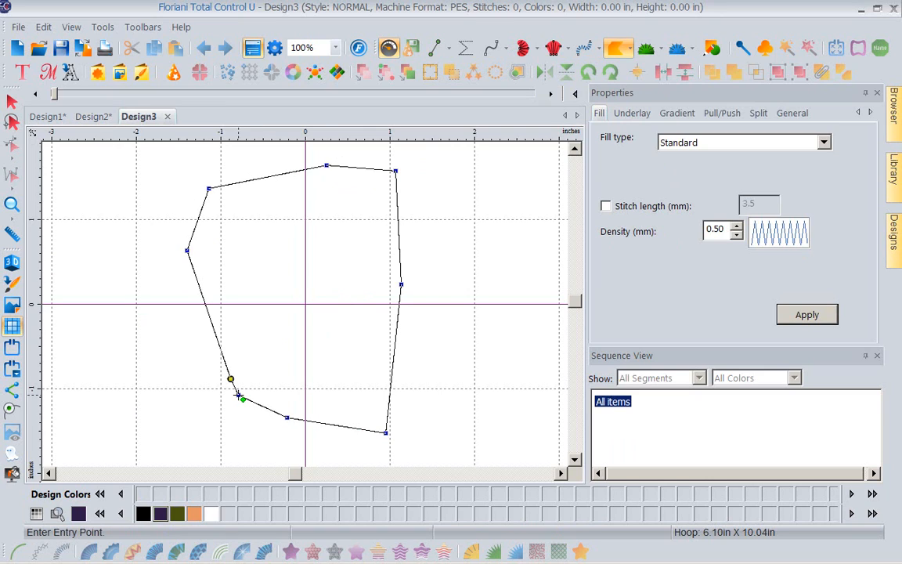
click(238, 395)
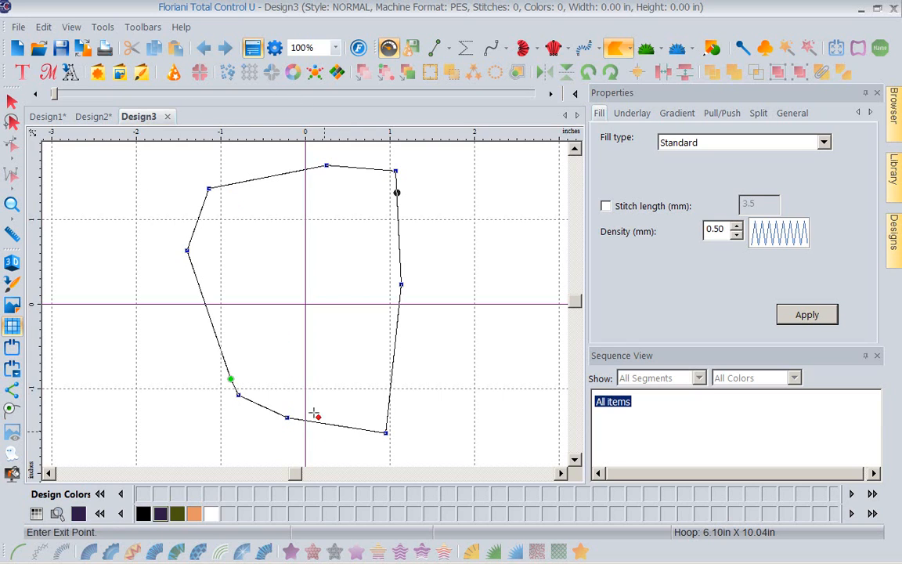
Step: Create a new design and draw a closed nine-point Complex Fill outline about 2.68 in wide and 2.76 in high
click(17, 48)
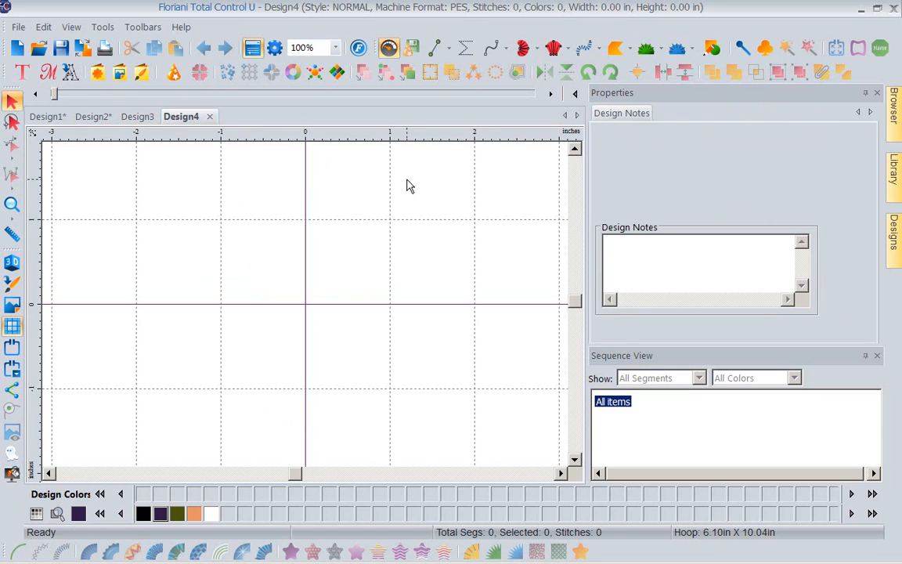
click(618, 52)
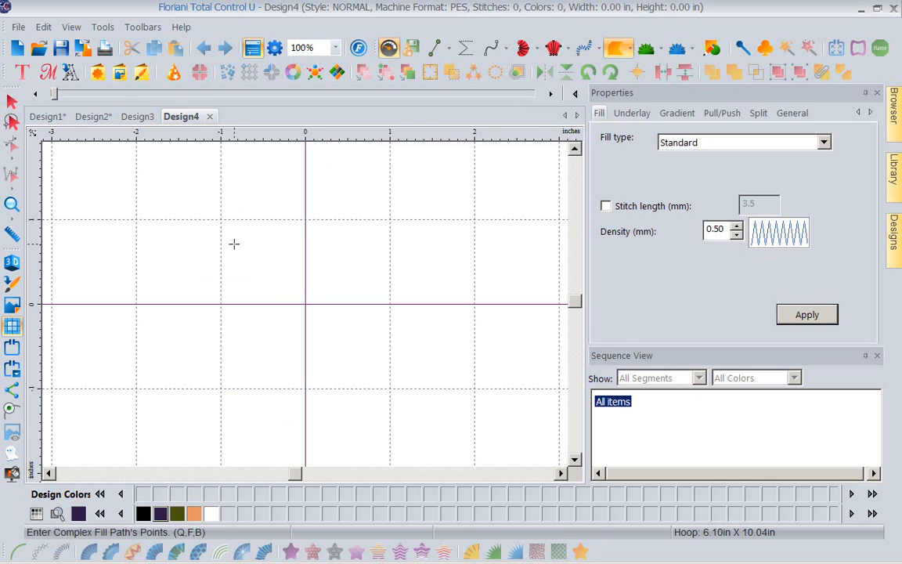
click(171, 243)
click(225, 184)
click(340, 164)
click(378, 221)
click(395, 324)
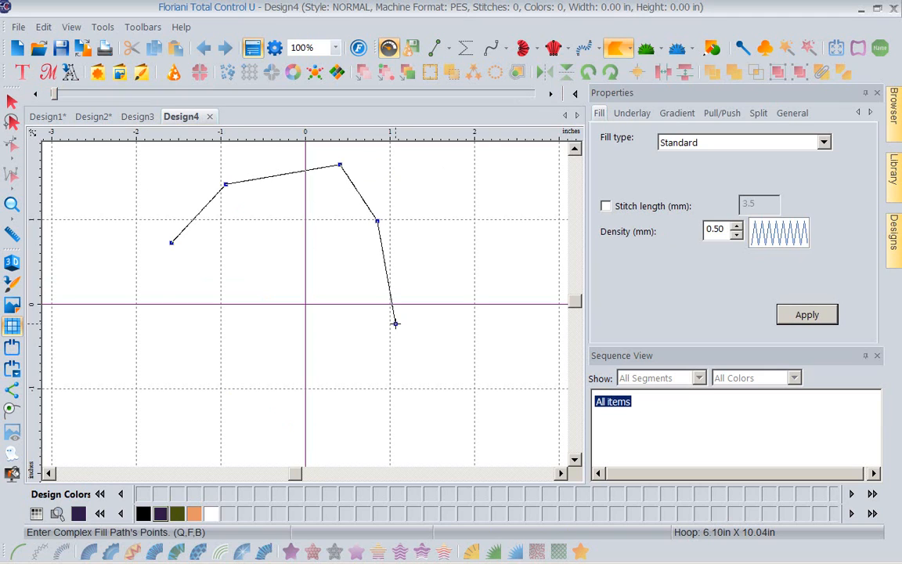
click(361, 383)
click(259, 397)
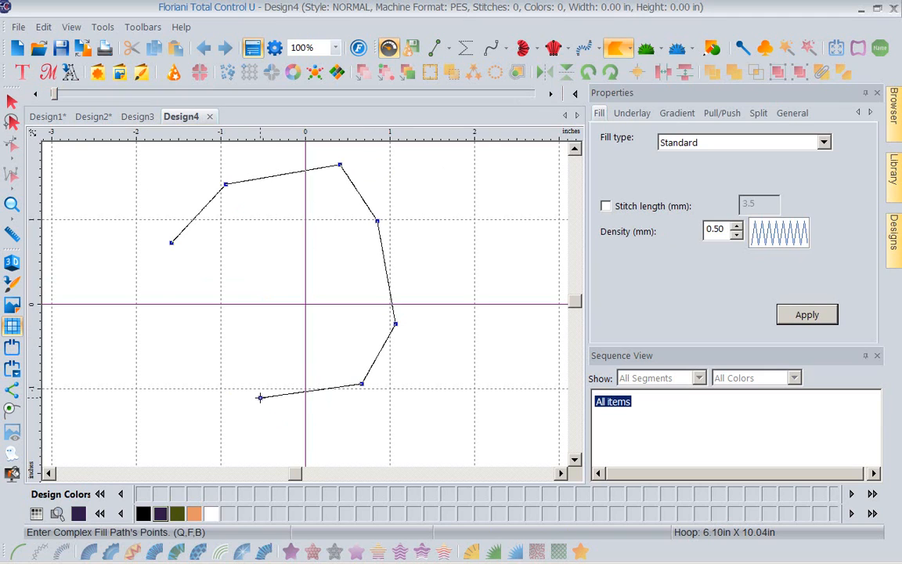
click(189, 356)
click(169, 258)
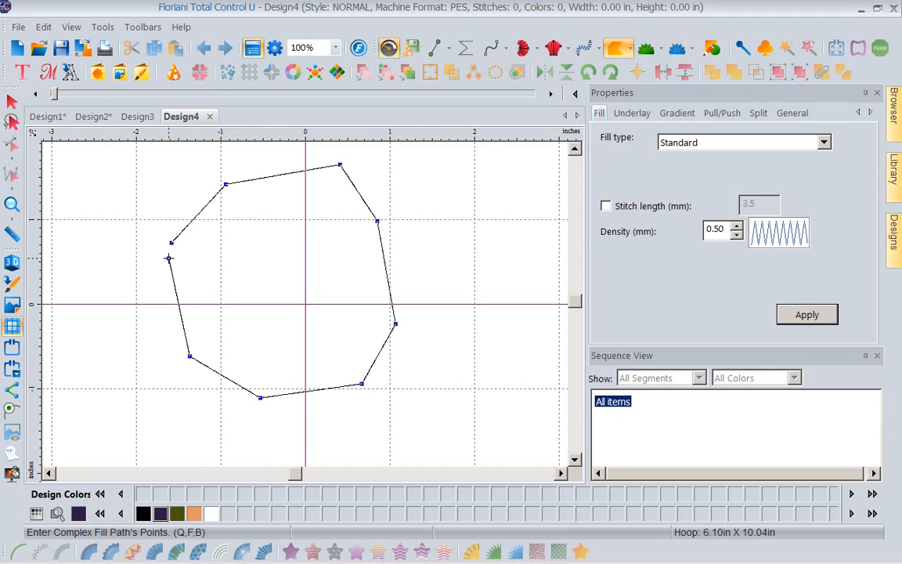
key(Return)
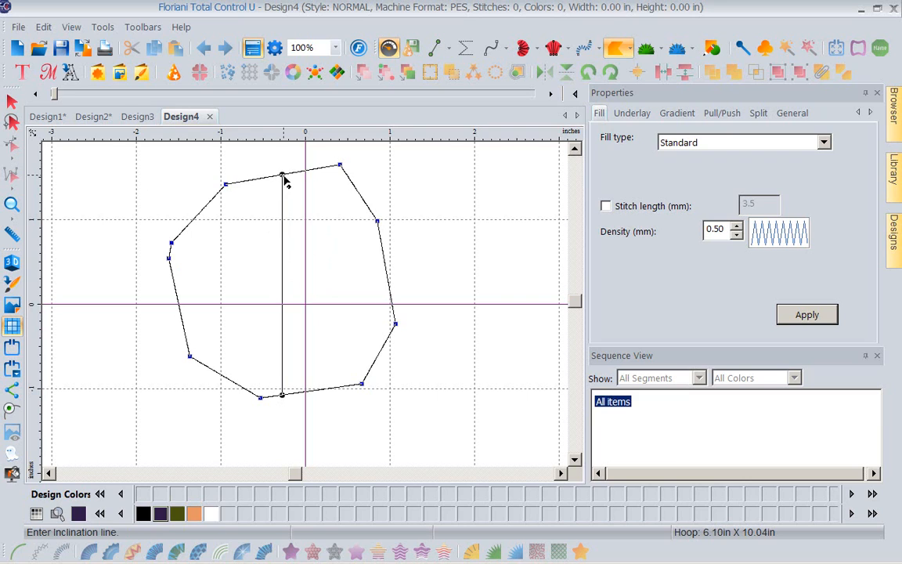
Step: Tilt the fill's inclination line from lower left to upper right and generate the stitches with the default entry and exit points
drag(293, 181, 350, 182)
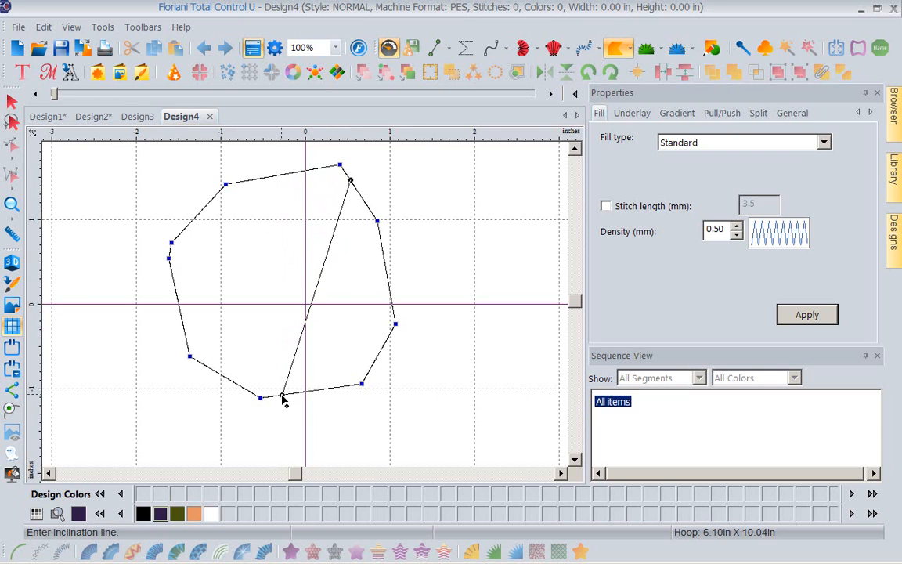
drag(284, 397, 221, 375)
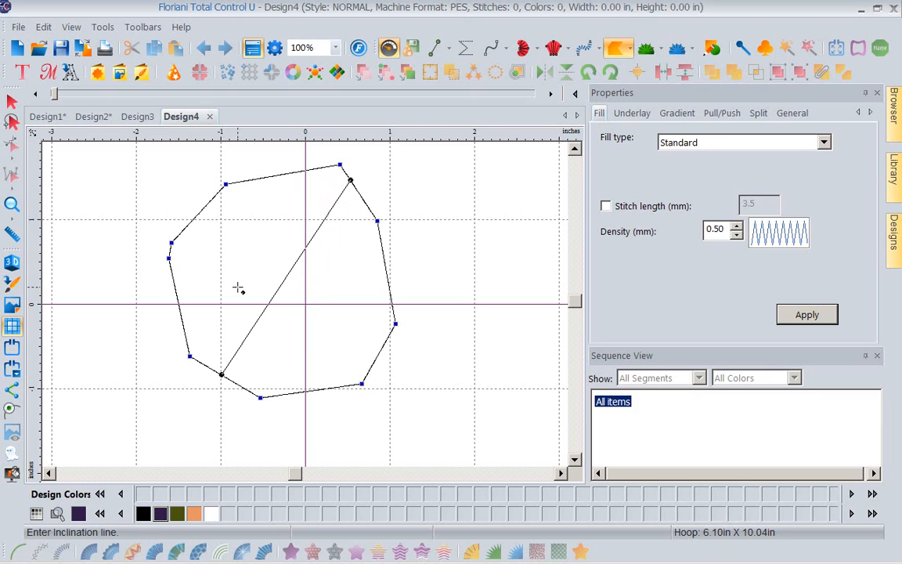
key(Return)
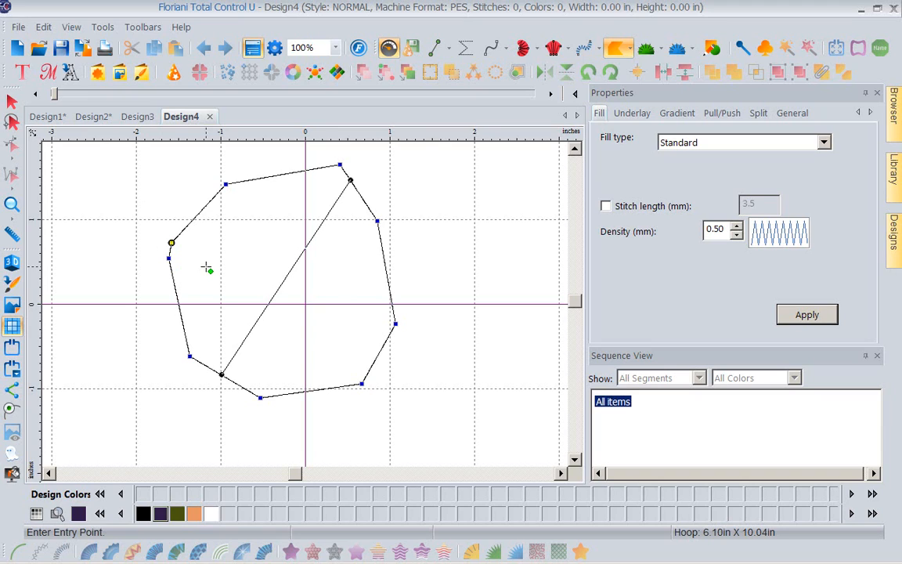
key(Return)
key(Return)
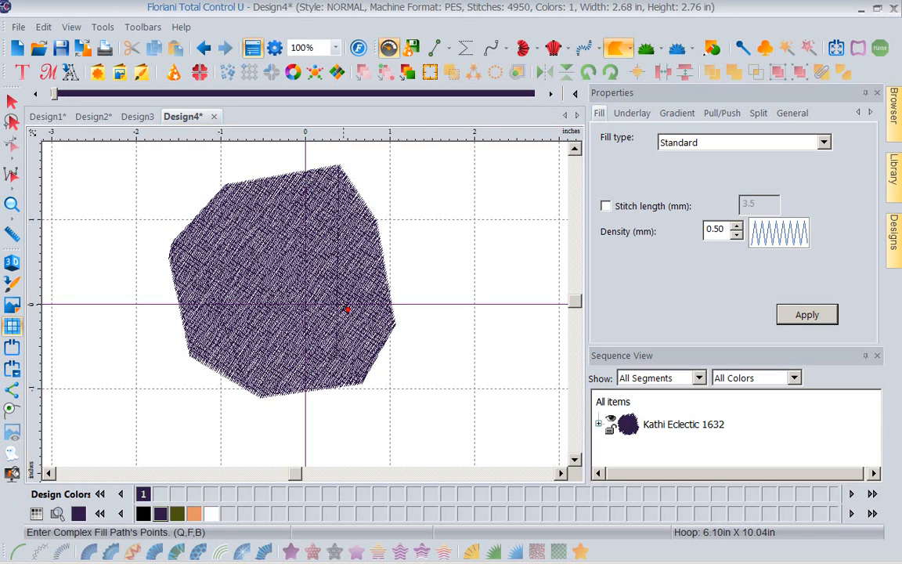
Step: Turn on the 3D stitch view and switch the thread palette to Floriani Poly
click(13, 263)
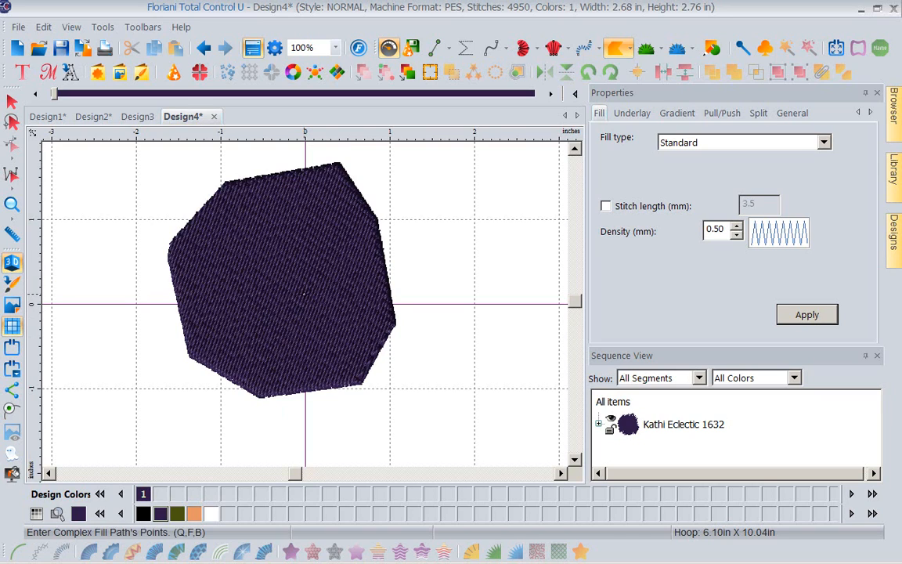
click(37, 513)
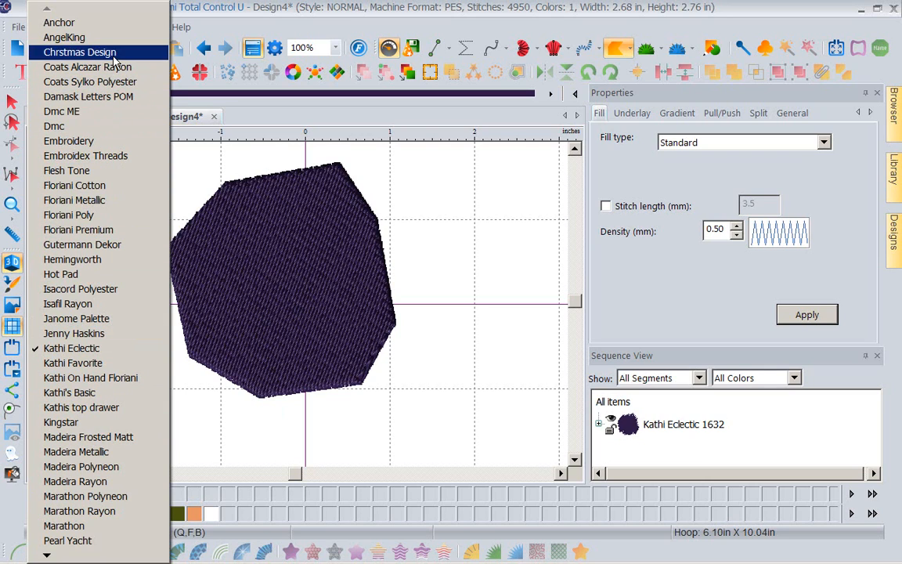
click(95, 216)
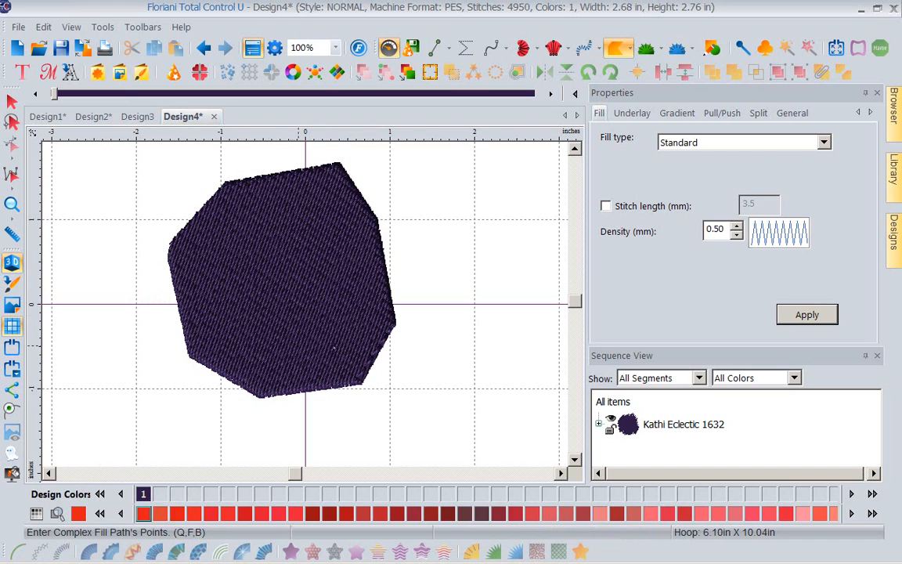
click(297, 264)
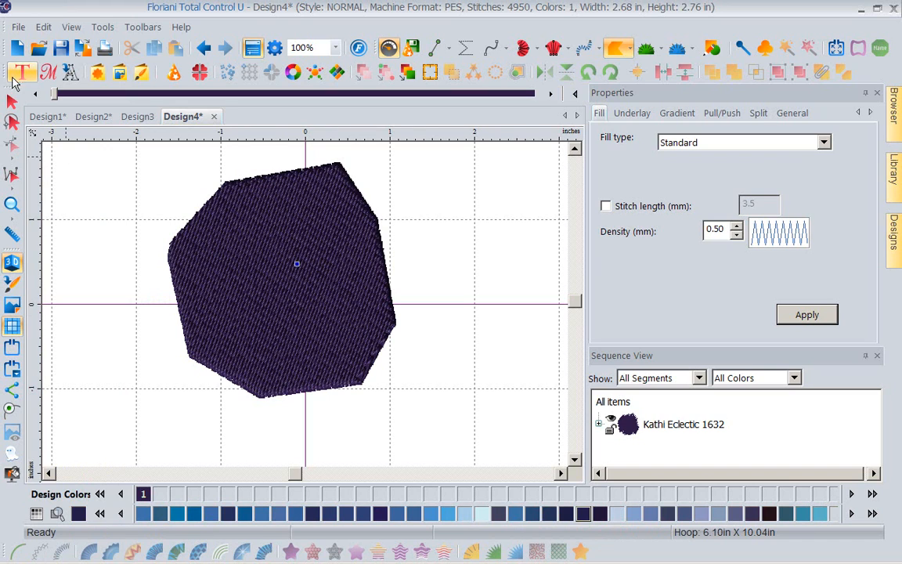
Step: Select the filled shape and change it to a Motif fill with pattern 209 and a pattern size of 8 mm
click(11, 101)
click(258, 234)
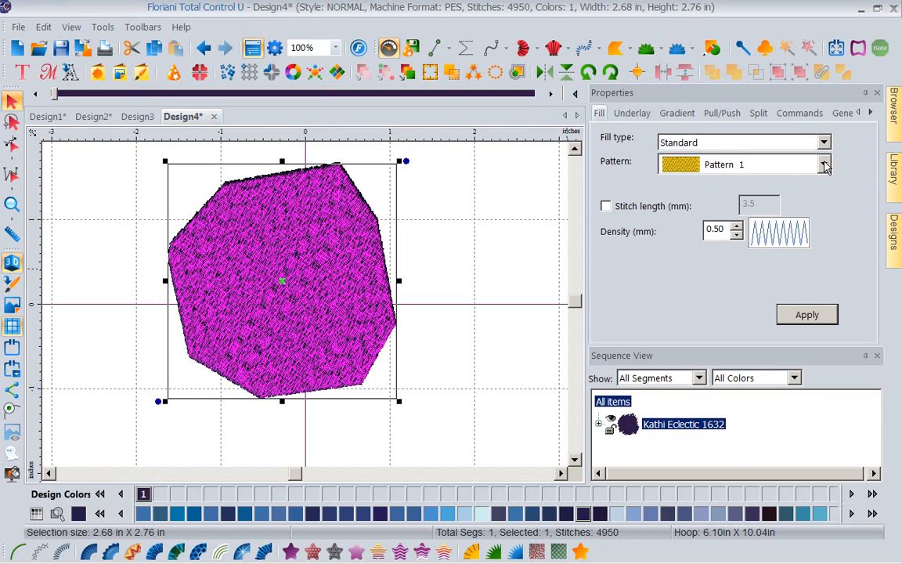
mouse_move(318, 560)
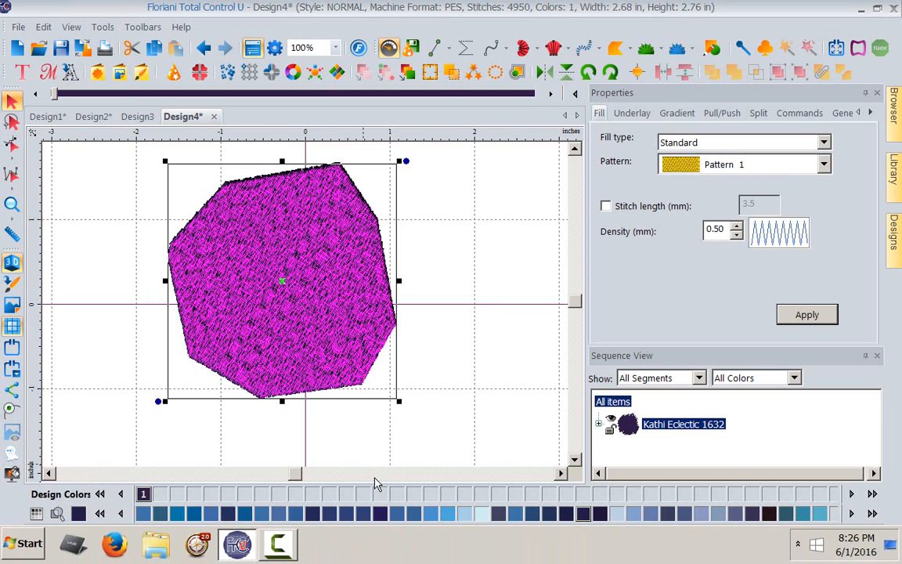
click(335, 553)
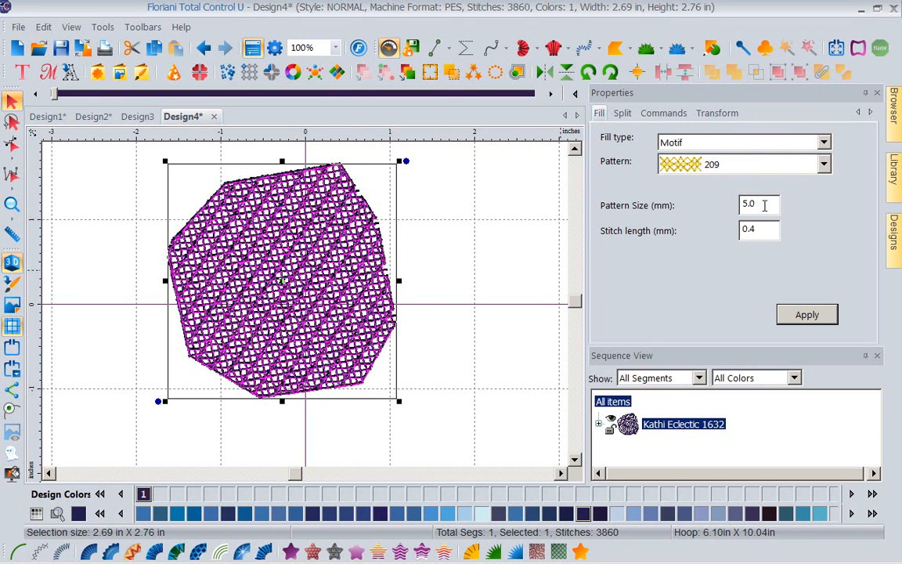
drag(768, 204, 694, 202)
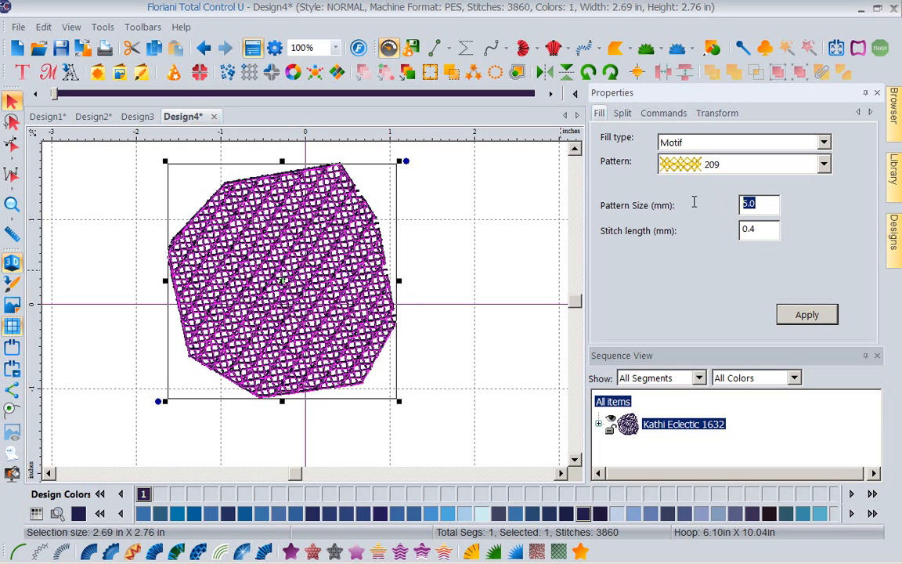
text(8)
click(800, 316)
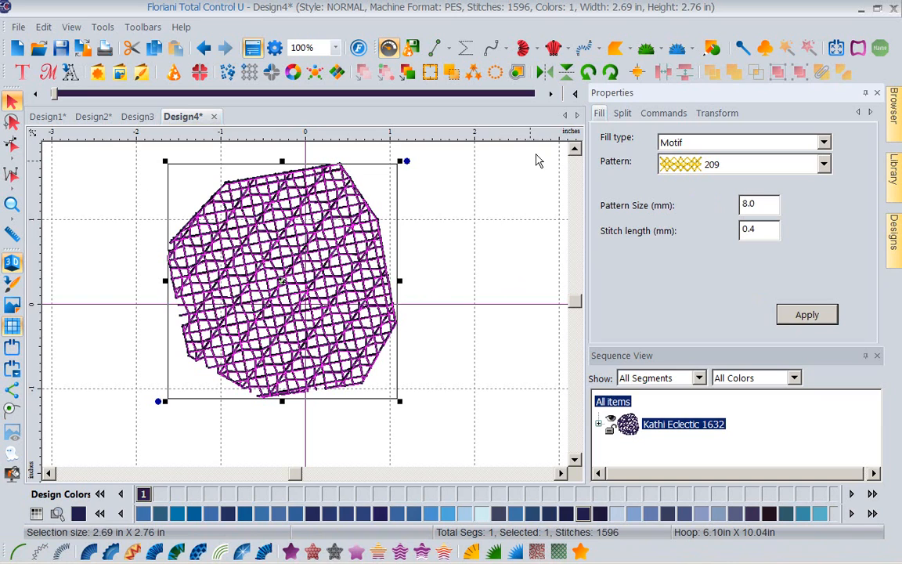
Step: Save the selected motif fill's settings as a Complex Fill preset named 209 flower centers
click(627, 50)
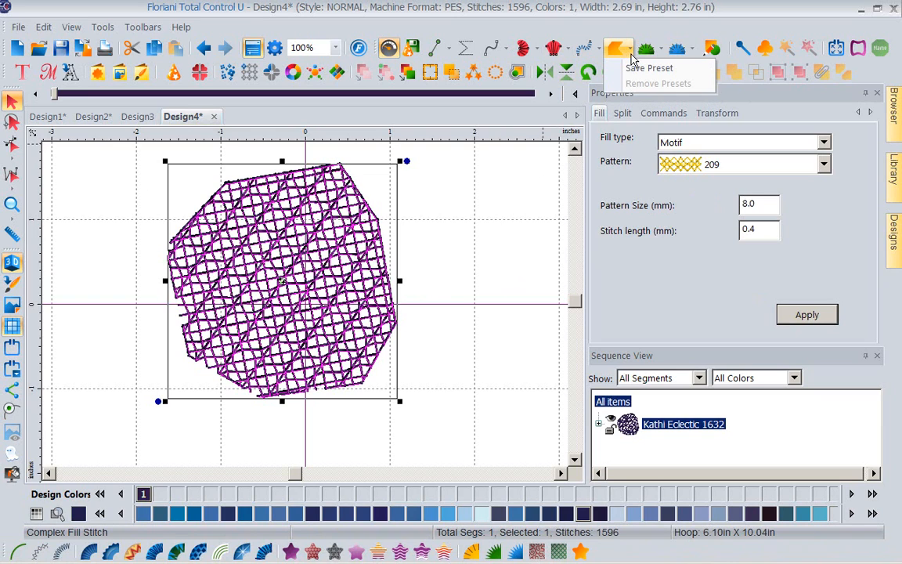
click(646, 68)
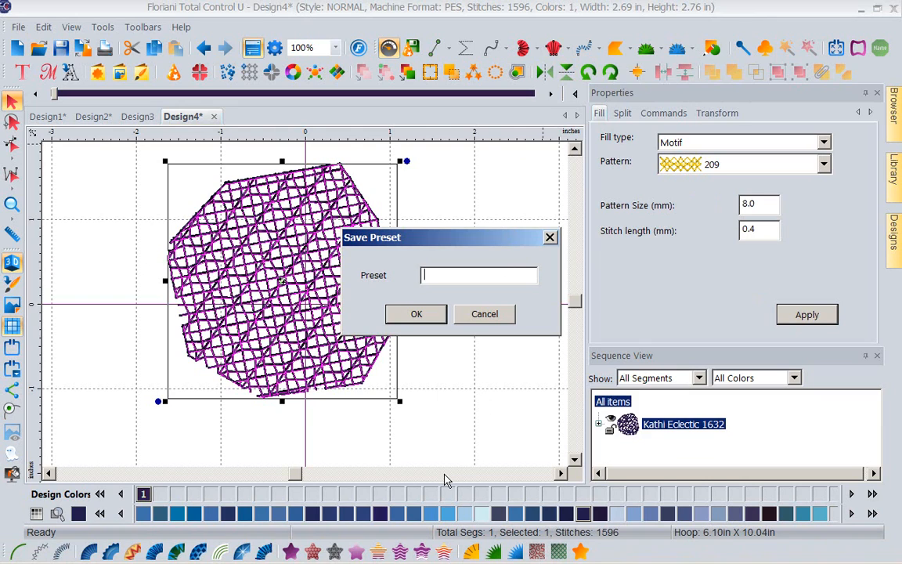
text(209 flower centers)
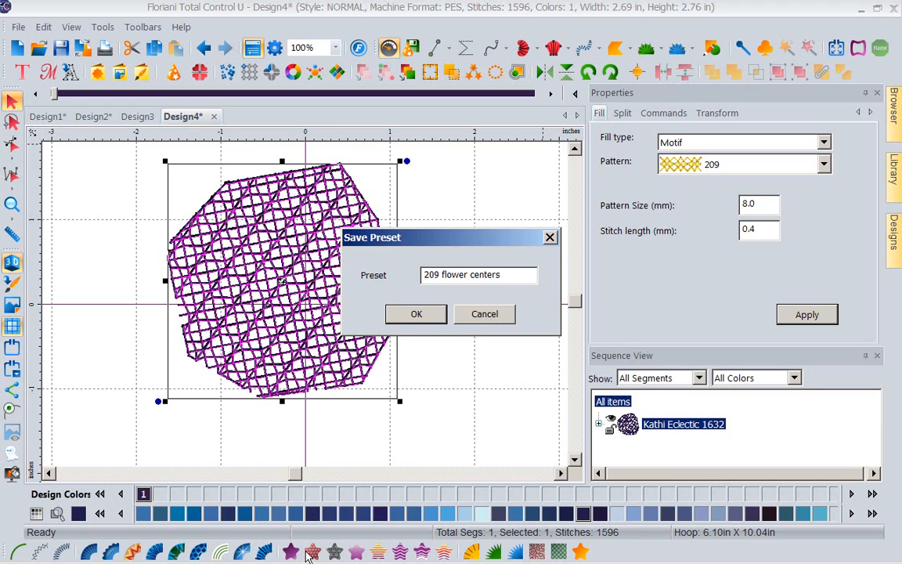
click(417, 314)
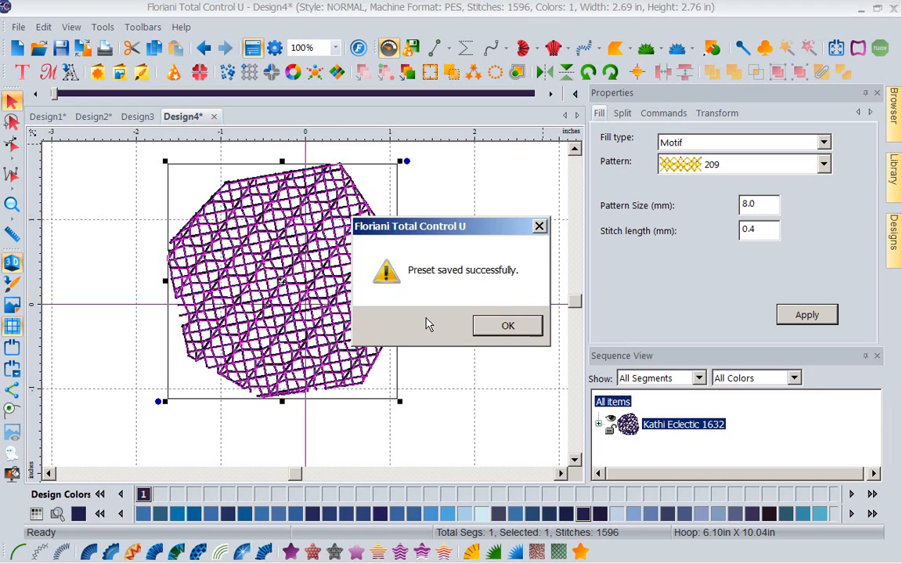
click(530, 329)
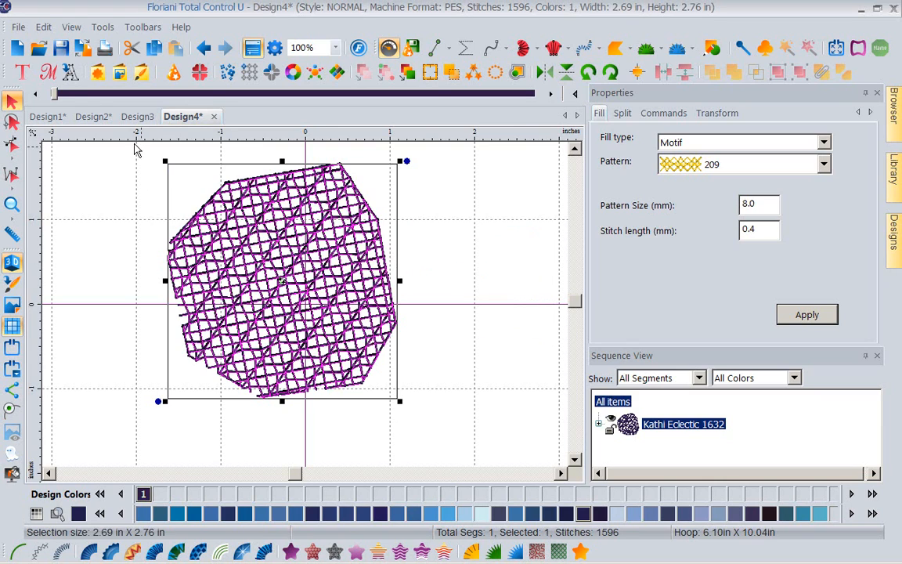
Step: Create a new design and draw a closed nine-point outline about 2.71 in wide and 2.30 in high using the 209 flower centers preset
click(21, 53)
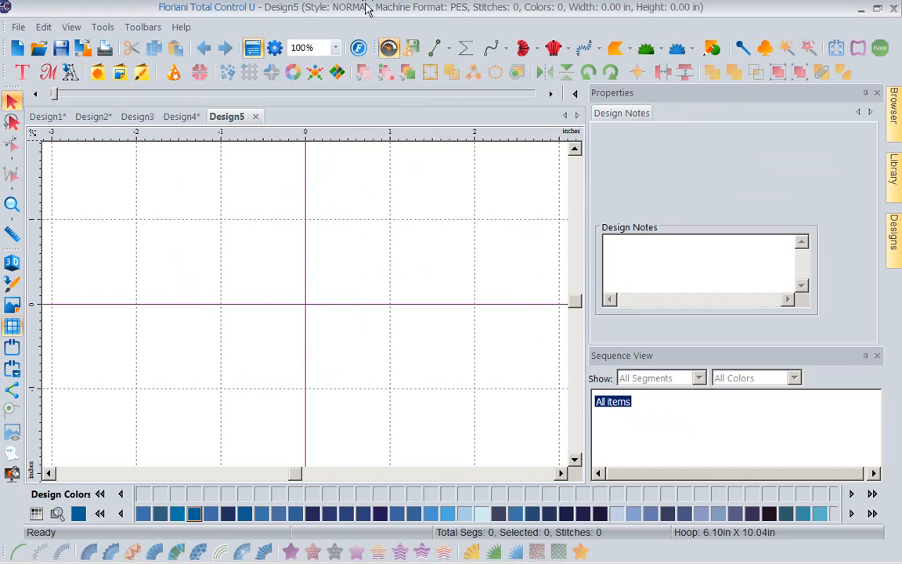
click(633, 50)
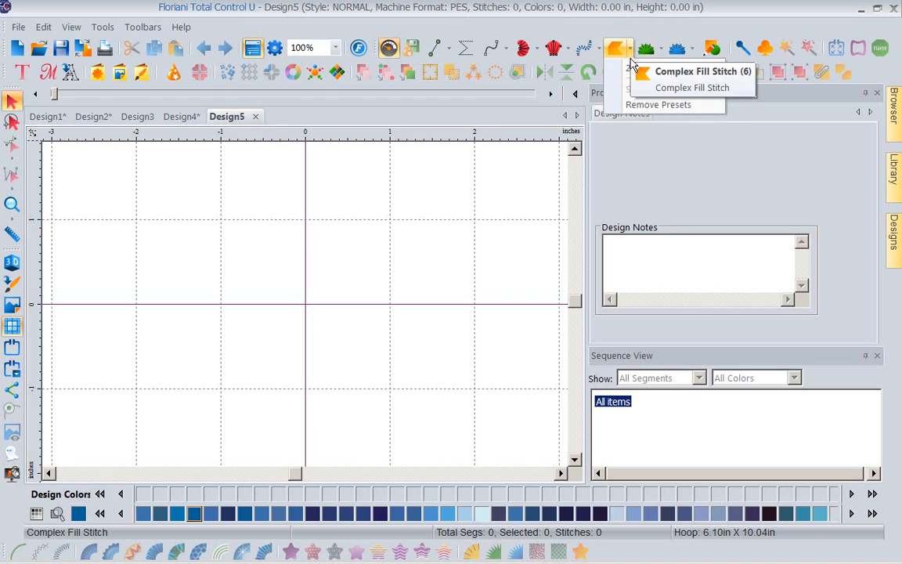
click(629, 72)
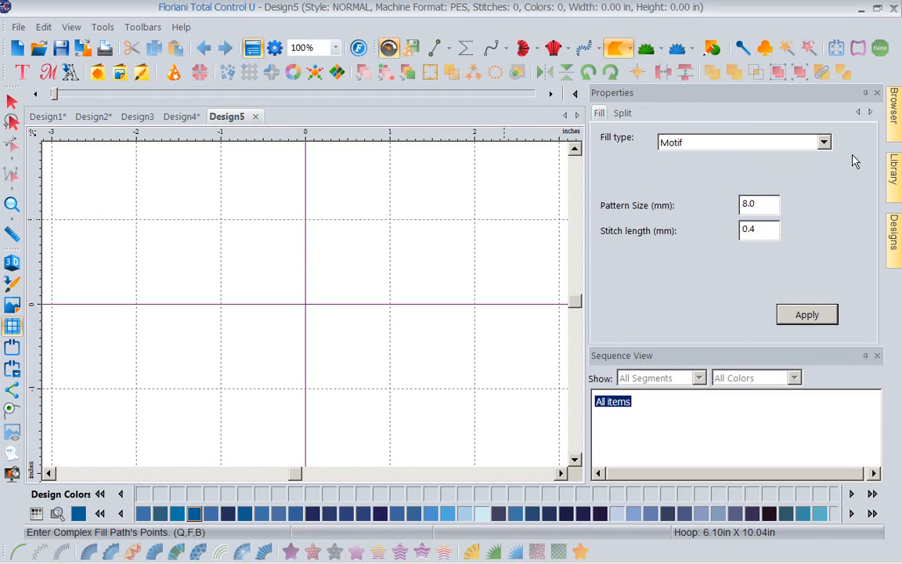
click(155, 277)
click(199, 193)
click(285, 186)
click(375, 210)
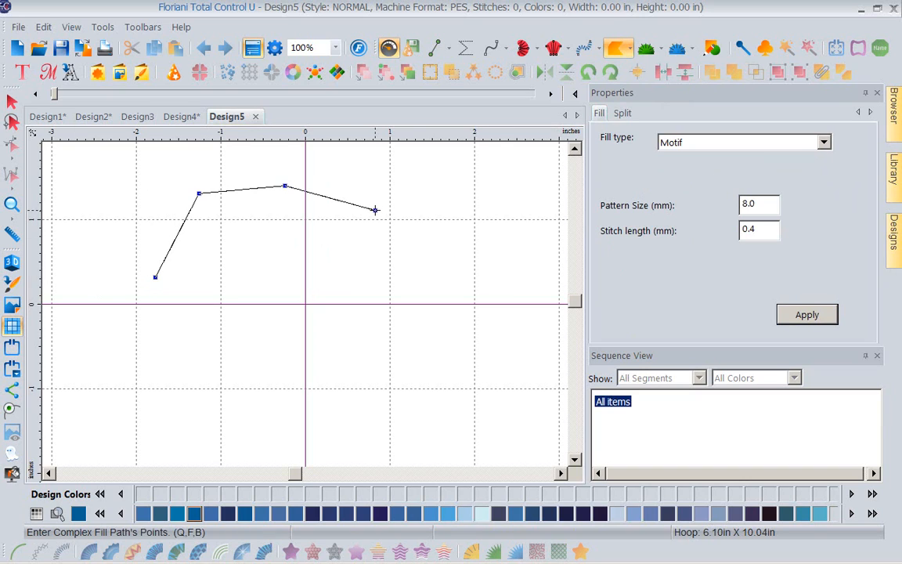
click(385, 271)
click(377, 341)
click(298, 380)
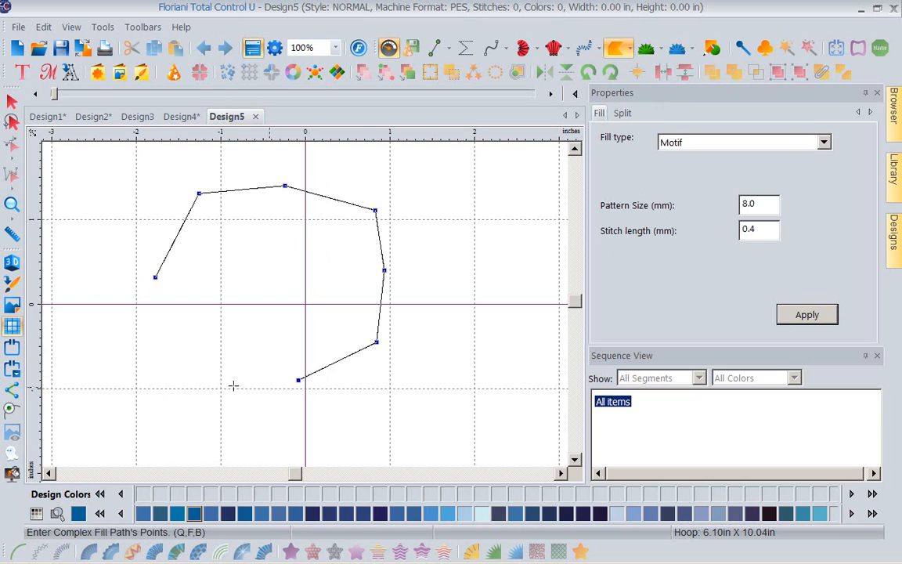
click(211, 370)
click(158, 306)
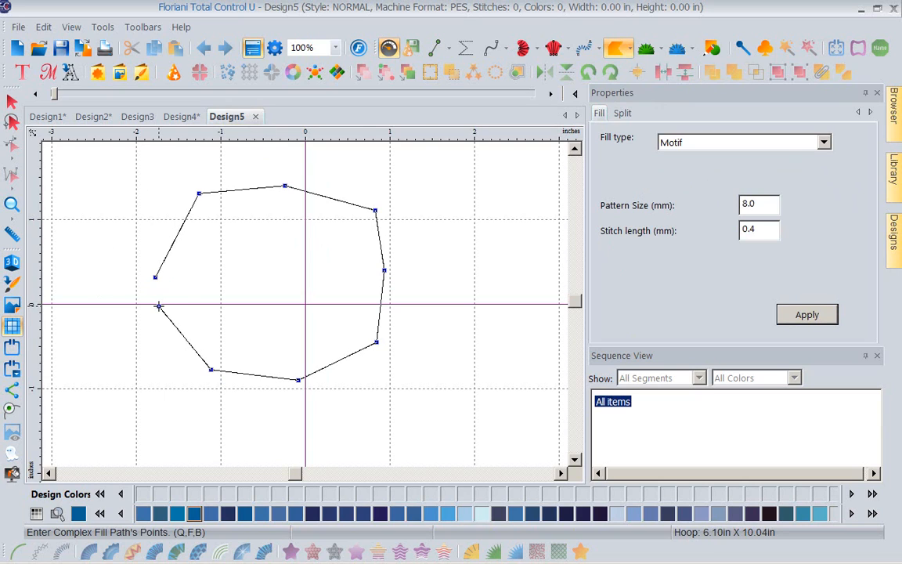
key(Return)
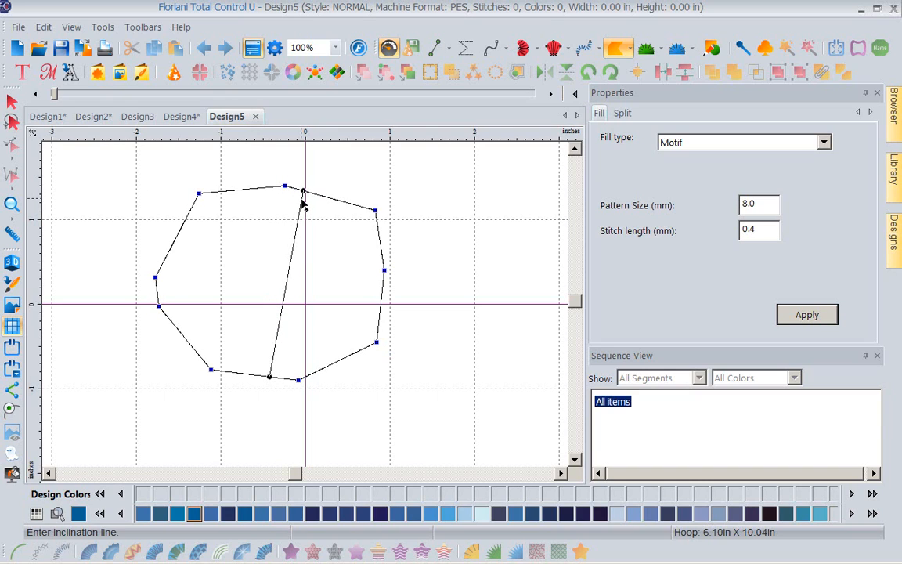
Step: Set a slightly tilted, nearly vertical inclination line and generate the stitches with an entry point at the outline's left and an exit point toward its right
click(303, 194)
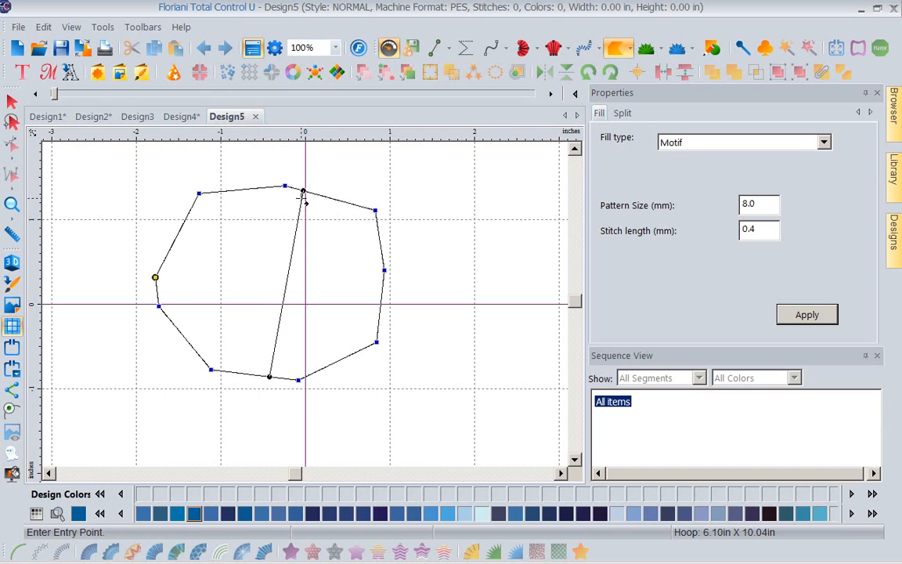
click(151, 274)
click(365, 283)
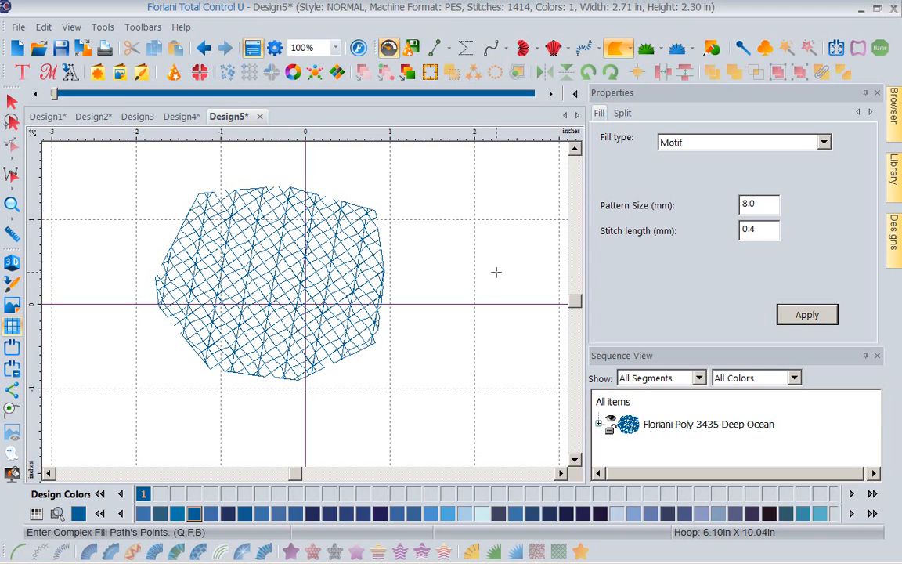
Step: Remove the 209 flower centers preset from the Complex Fill tool
click(631, 50)
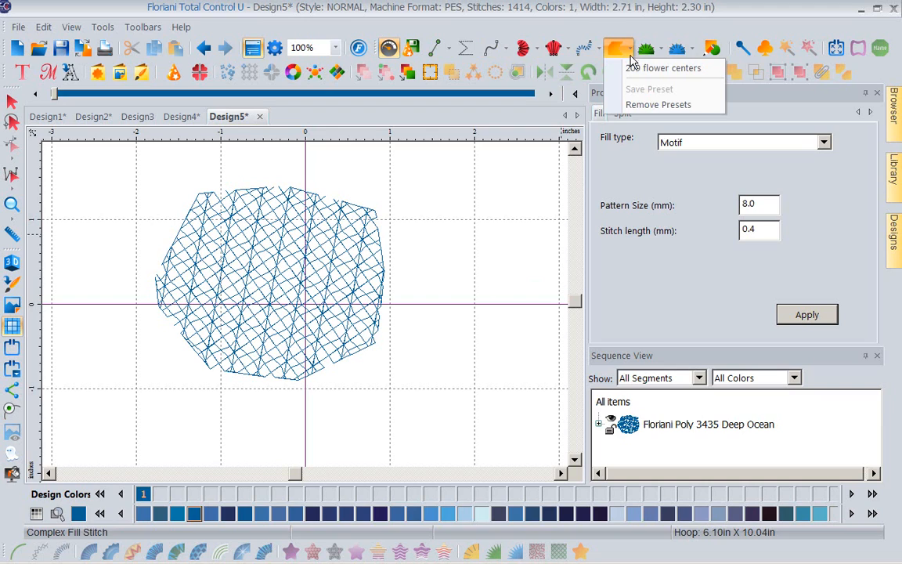
click(638, 105)
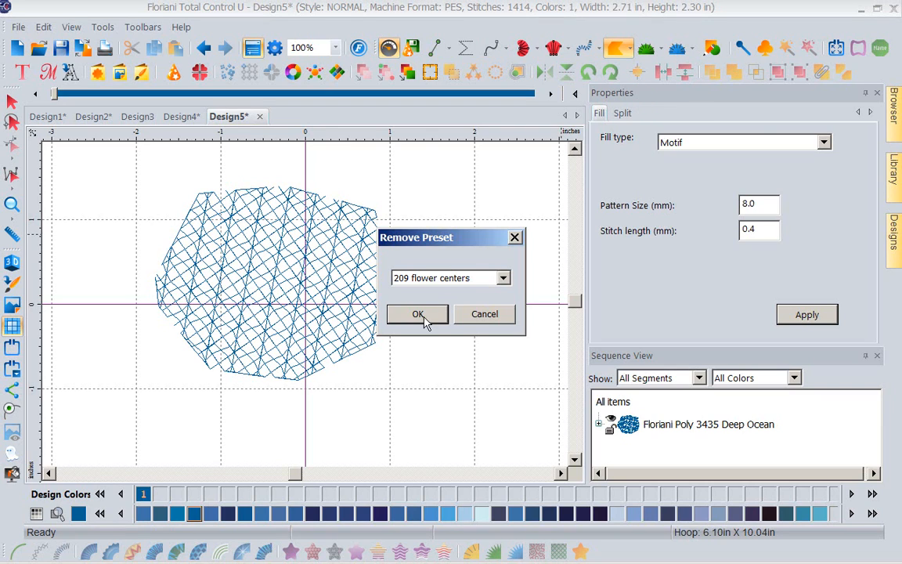
click(503, 279)
click(504, 279)
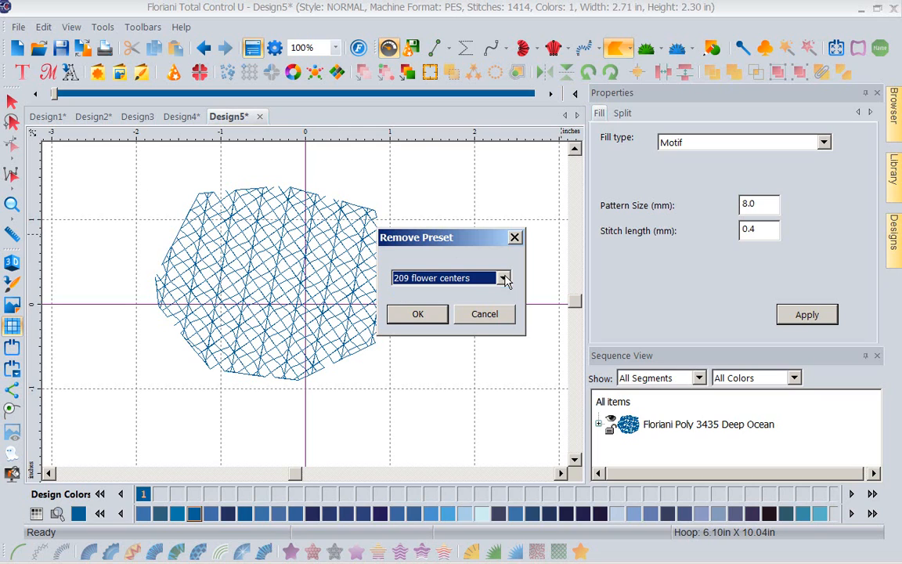
click(416, 317)
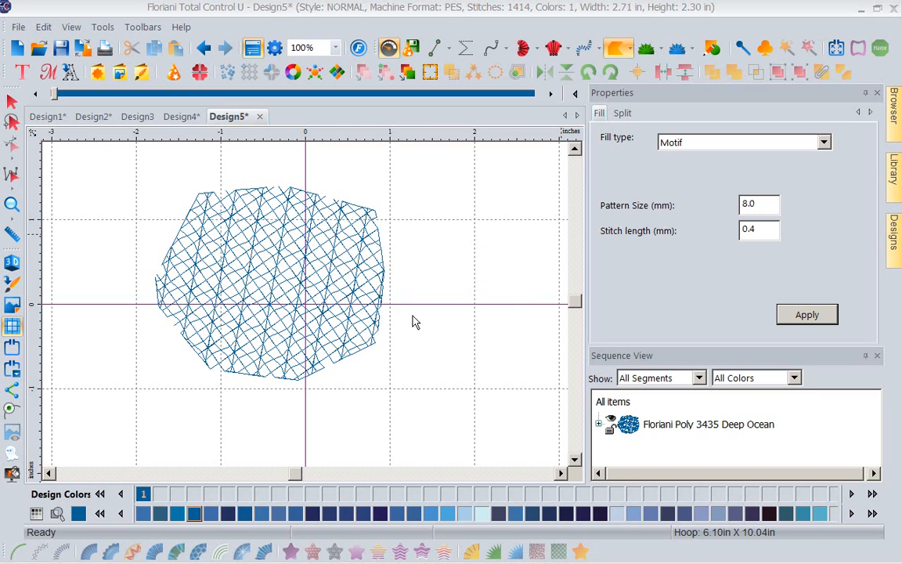
click(496, 327)
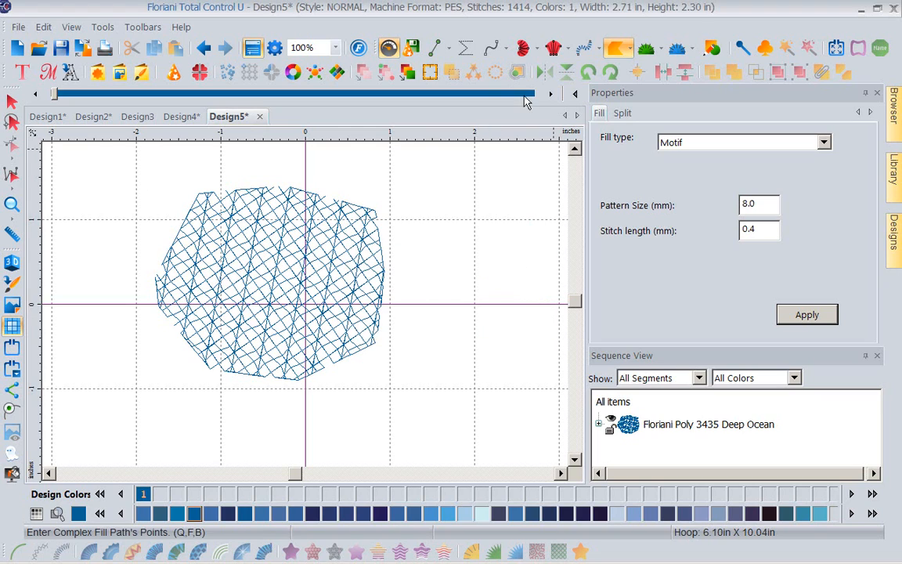
Step: Remove the POW Basting preset from the Run Stitch tool
click(505, 51)
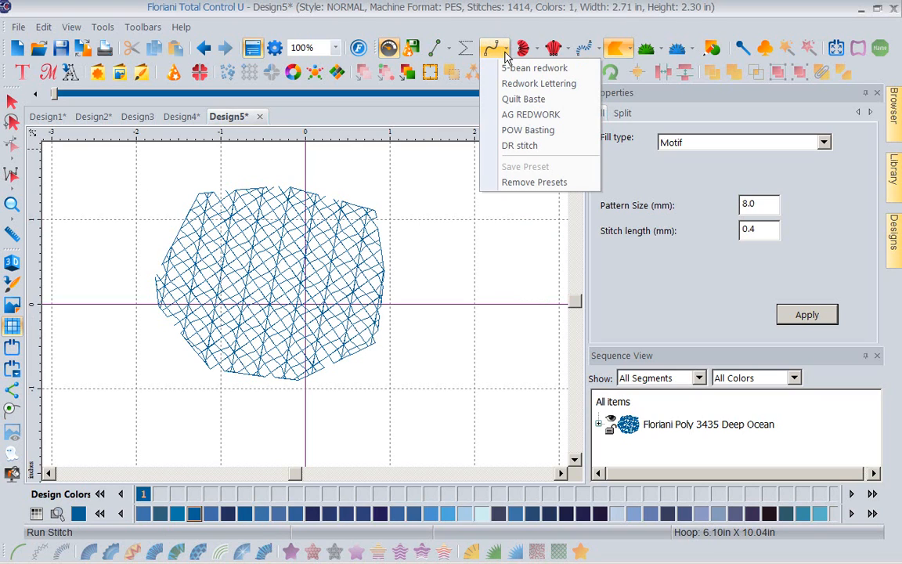
click(505, 182)
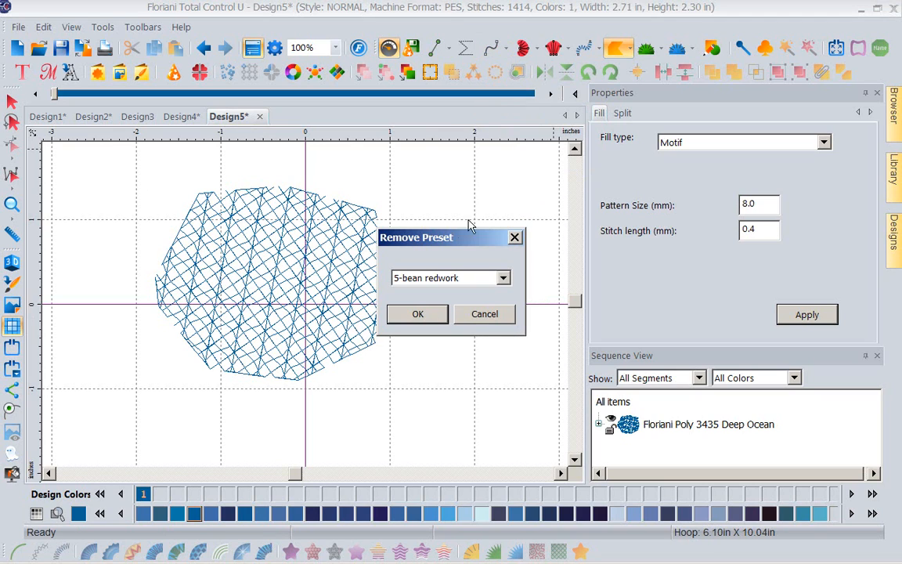
click(503, 279)
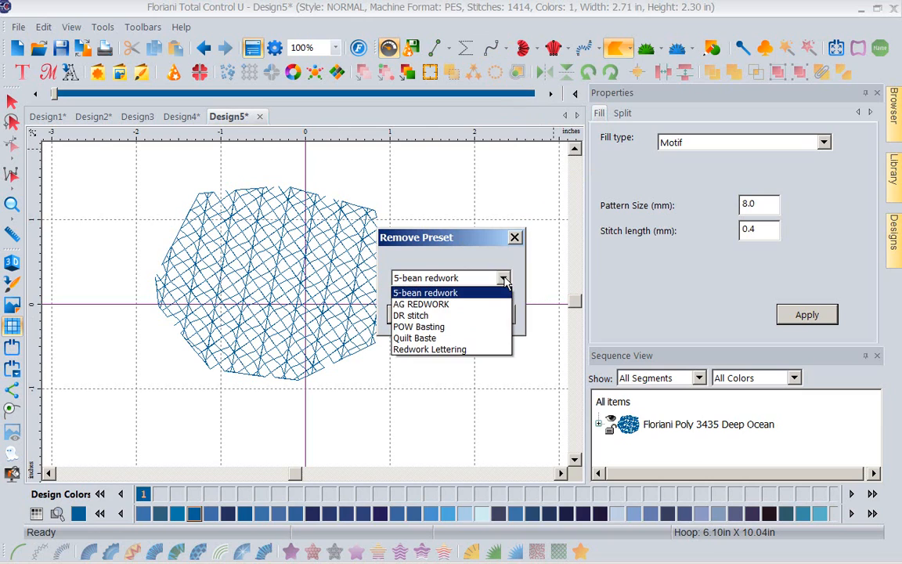
click(451, 327)
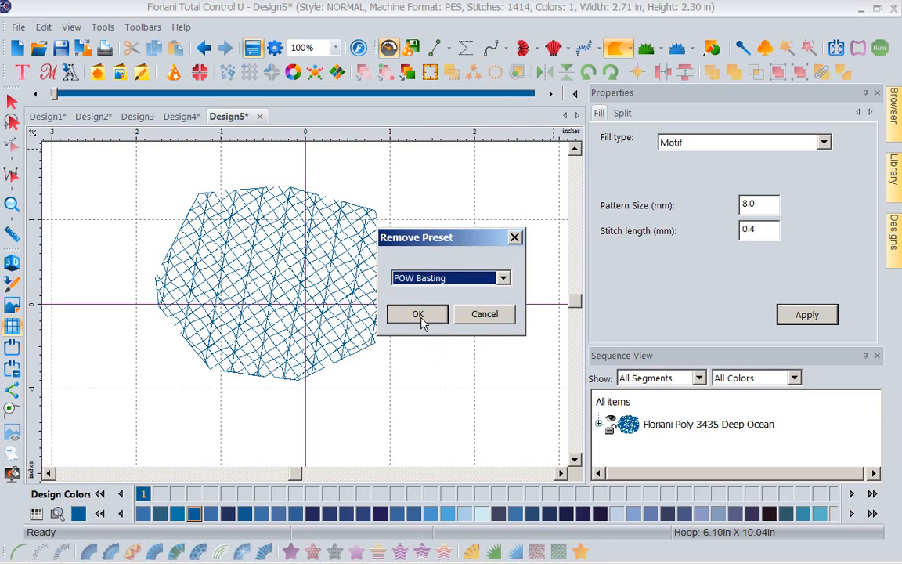
click(417, 316)
click(504, 327)
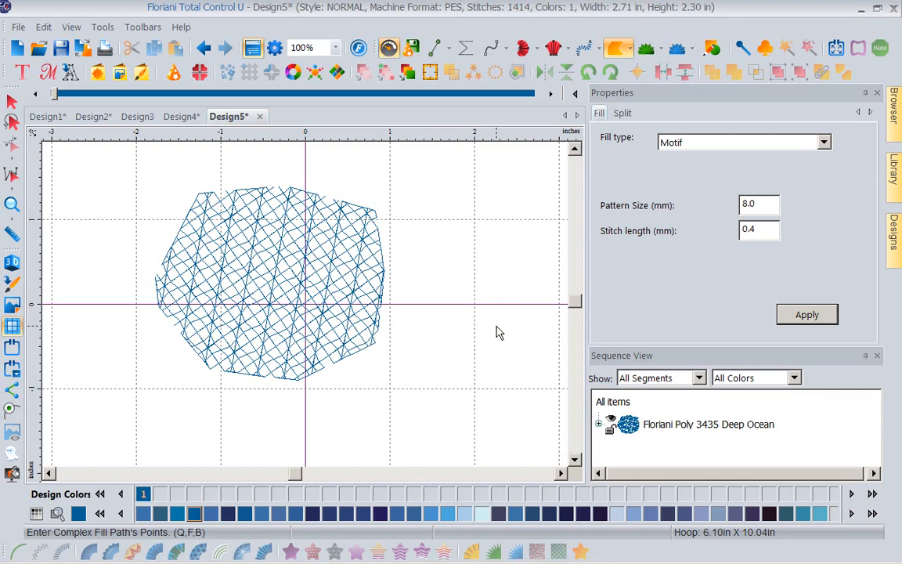